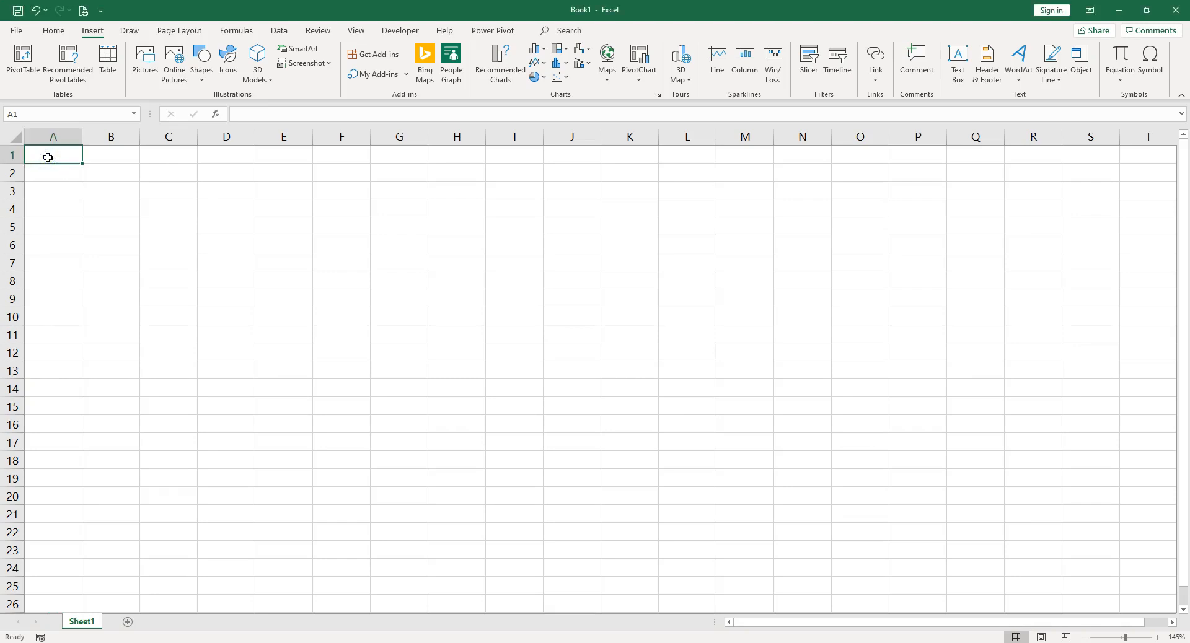
Step: Enter the title "Celebrity Musician's Souvenir Shop" in cell A1
{"action": "type", "text": "Celeb"}
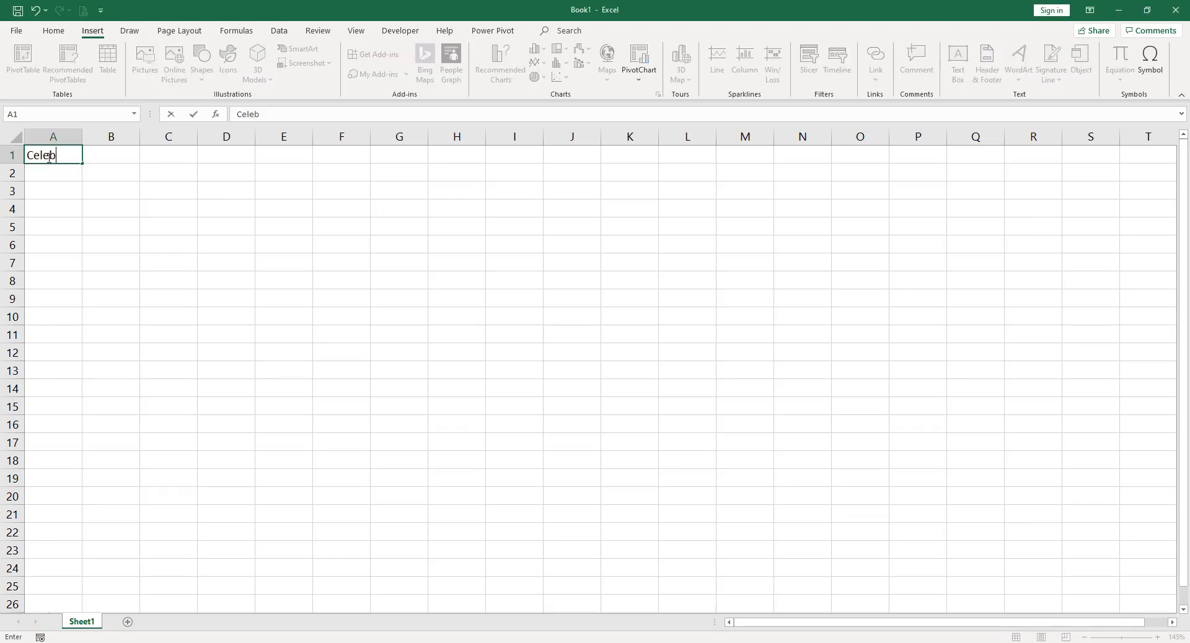
{"action": "type", "text": "rity Musician's So"}
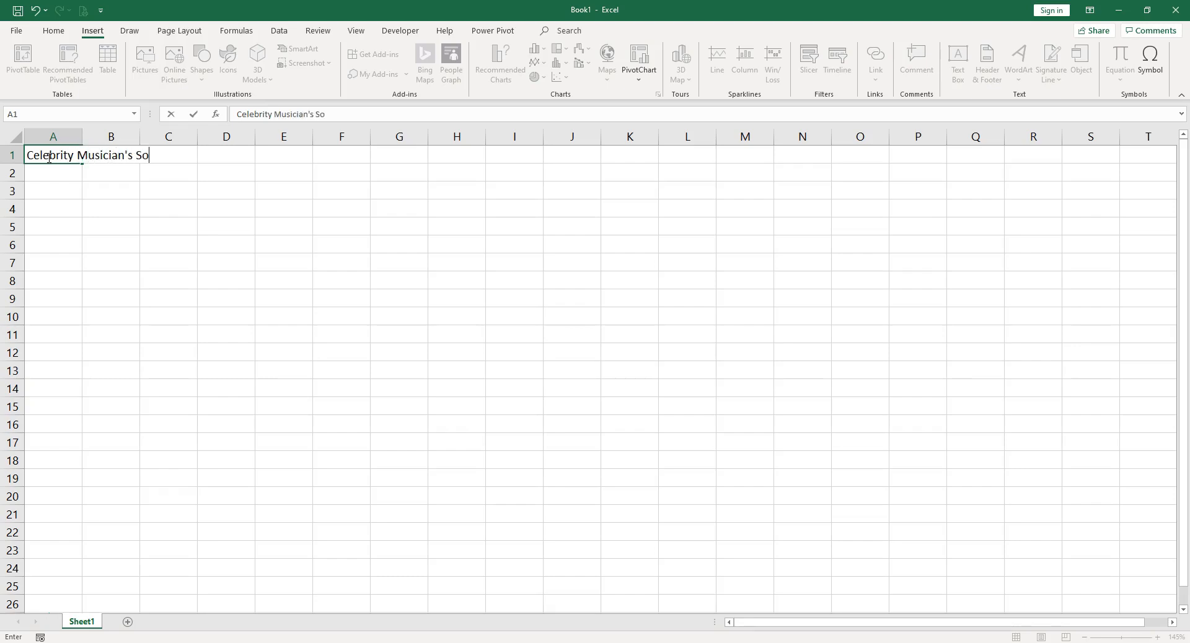
{"action": "type", "text": "uvenir Sho"}
{"action": "key", "text": "Return"}
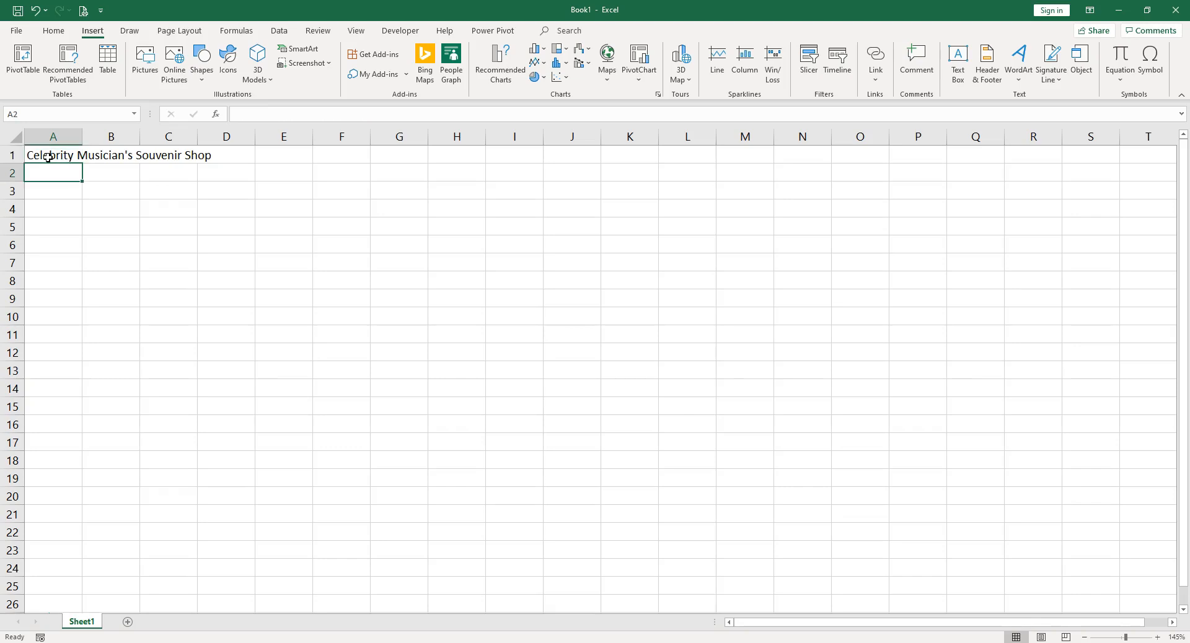
{"action": "key", "text": "Right"}
{"action": "key", "text": "Right"}
{"action": "key", "text": "Left"}
{"action": "key", "text": "Up"}
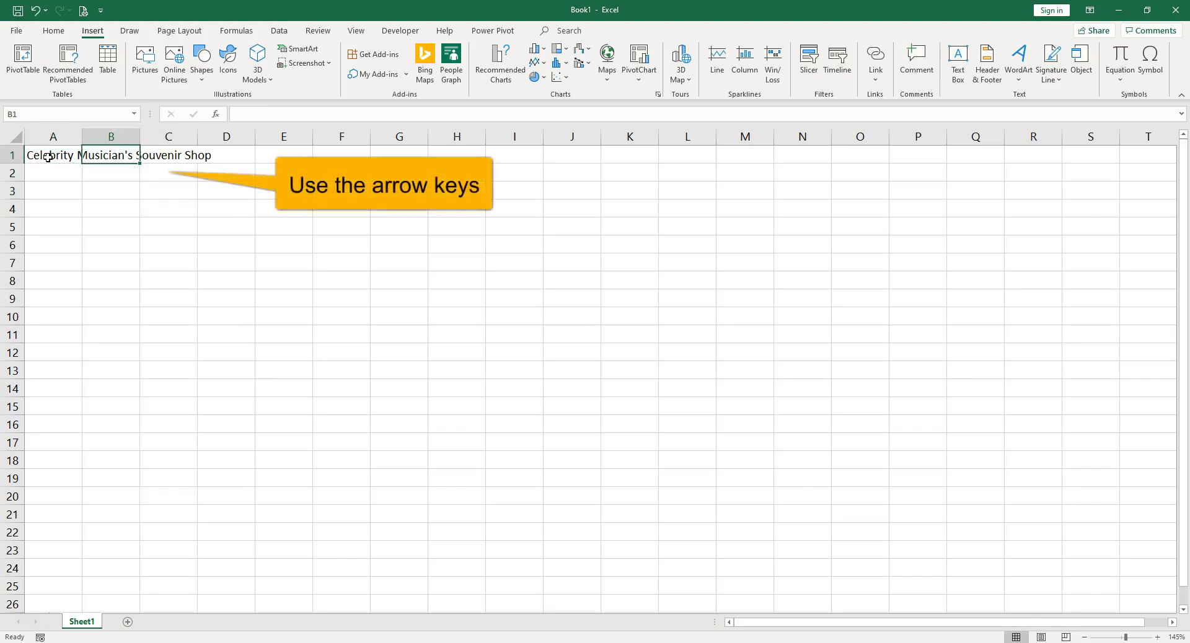
{"action": "key", "text": "Down"}
{"action": "key", "text": "Down"}
{"action": "key", "text": "Left"}
{"action": "key", "text": "Up"}
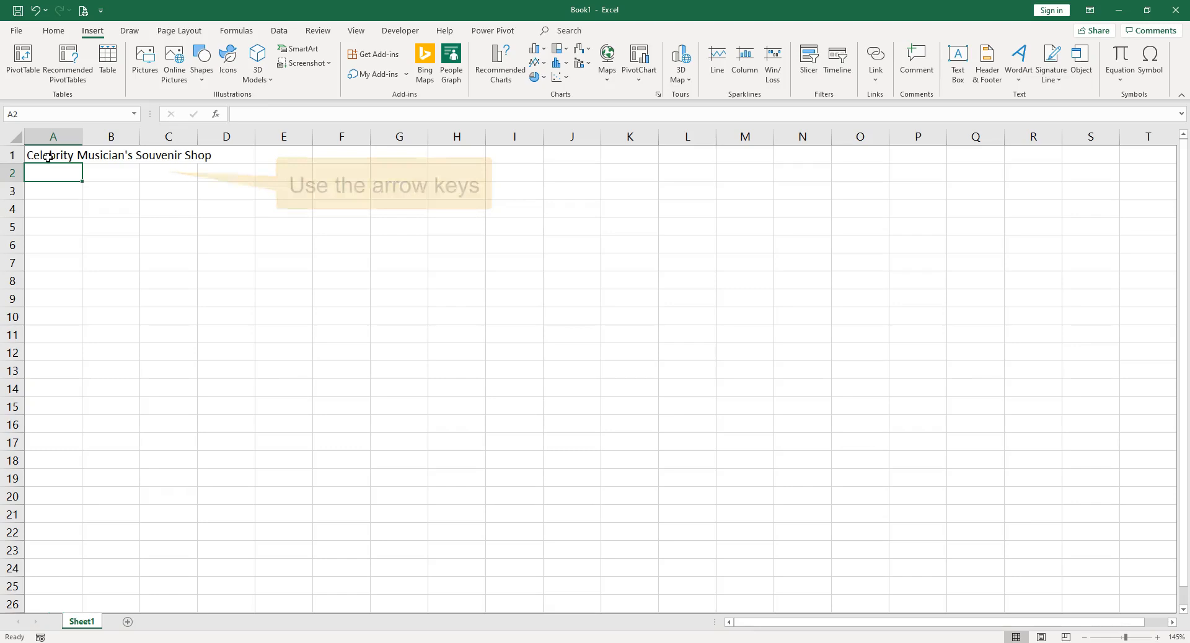
Step: Enter 1212 in cell A2, and move to the neighbouring cell B2 and back
{"action": "type", "text": "1212"}
{"action": "key", "text": "Right"}
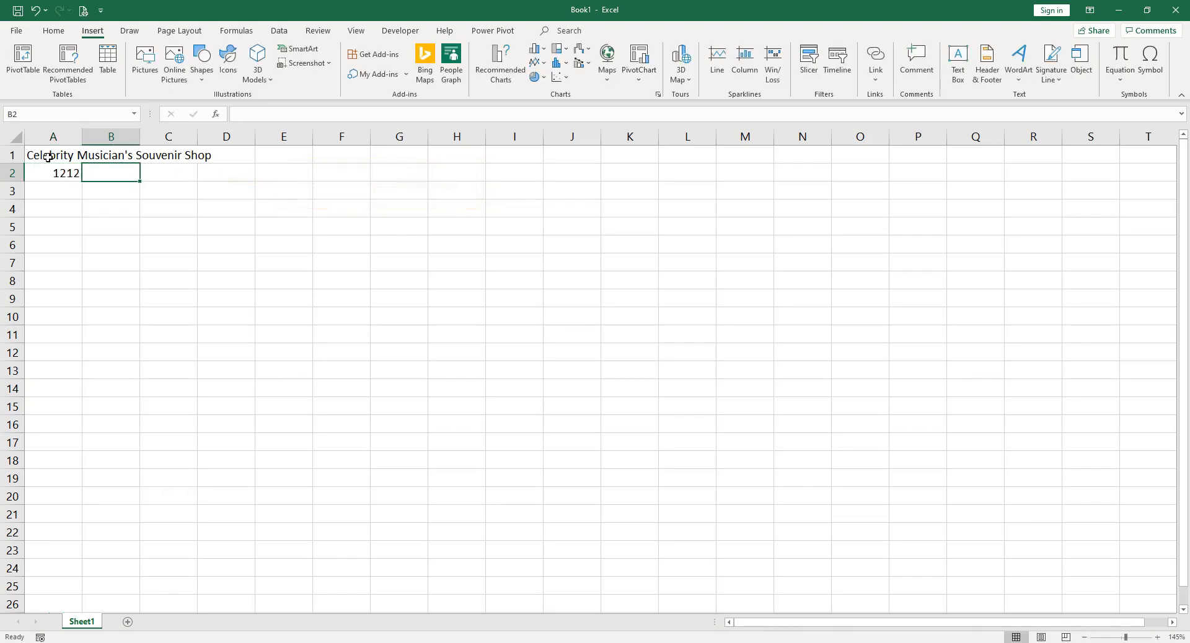
{"action": "key", "text": "Left"}
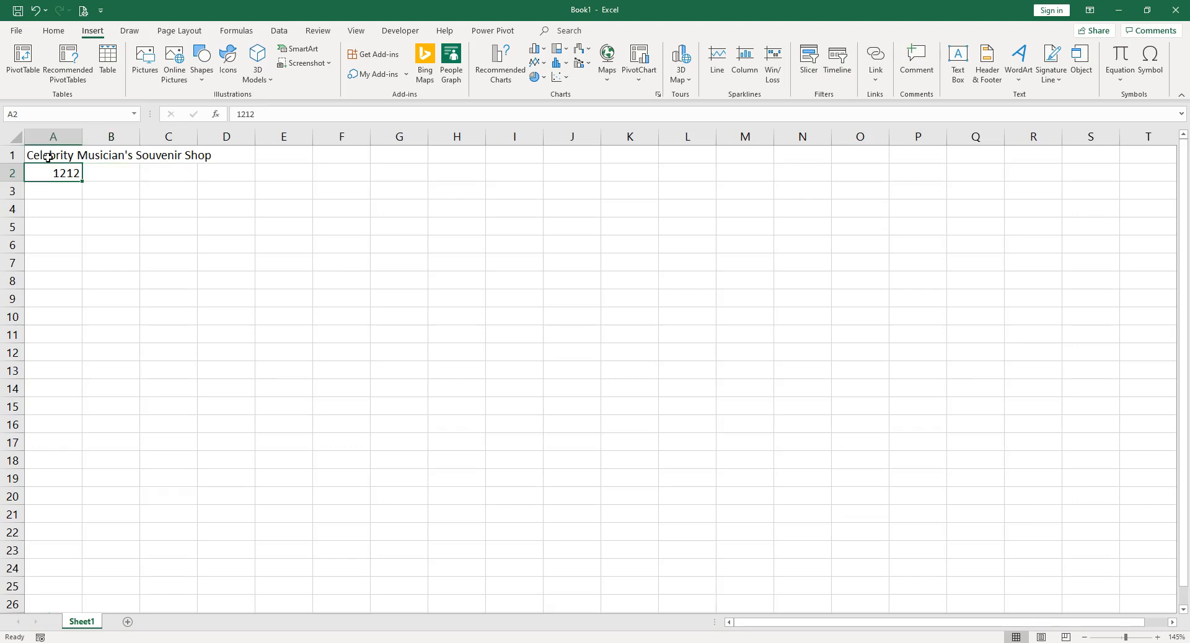
{"action": "key", "text": "Tab"}
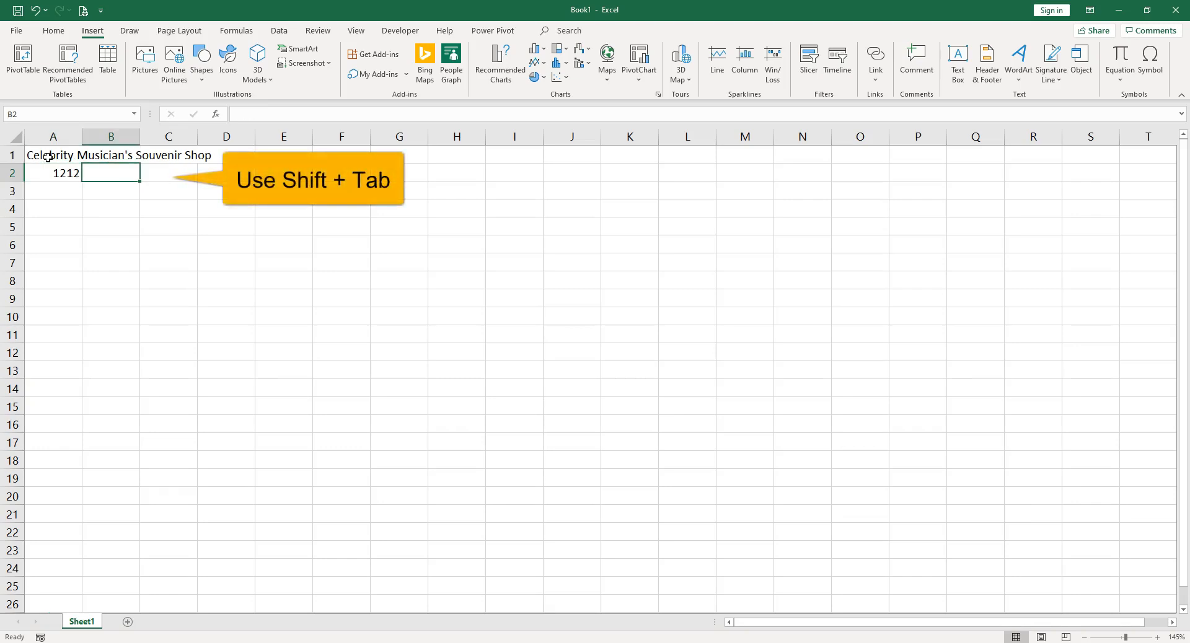
{"action": "key", "text": "shift+Tab"}
Step: Replace the content of cell A2 with the date 9/1/21
{"action": "left_click", "coordinate": [62, 173]}
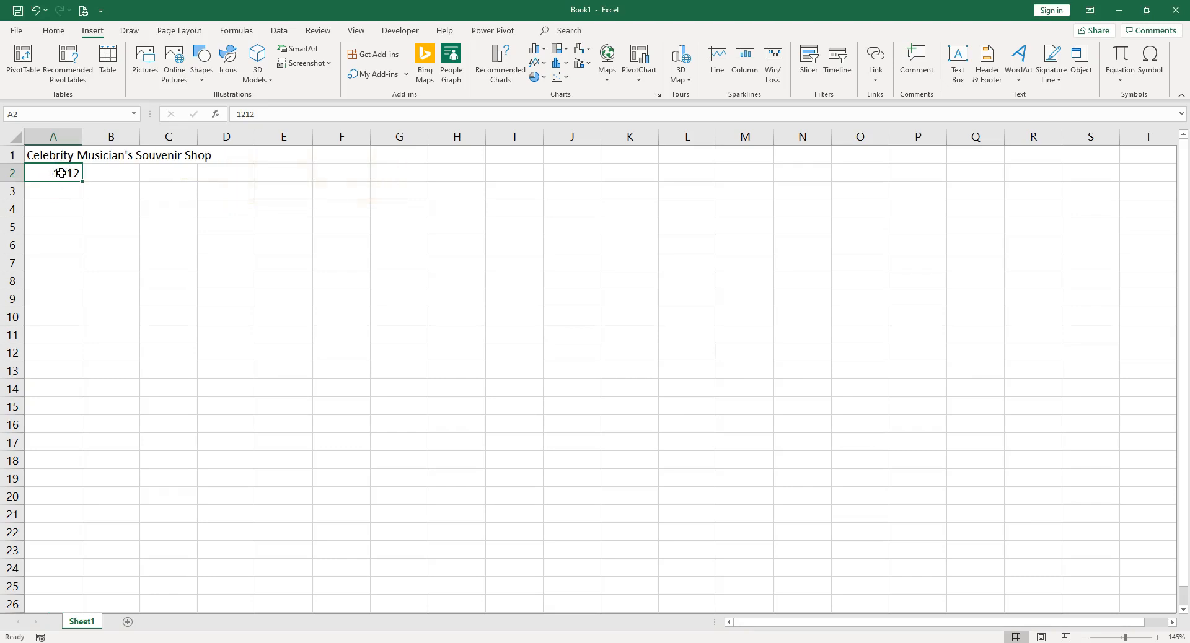
{"action": "type", "text": "9/1/21"}
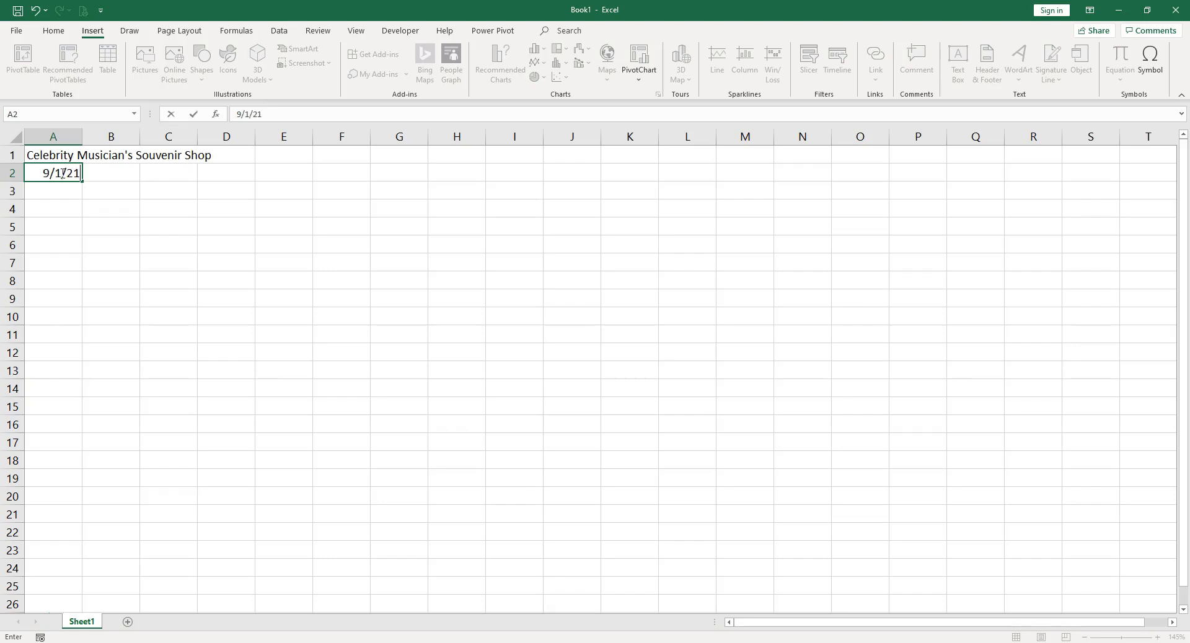
{"action": "key", "text": "Return"}
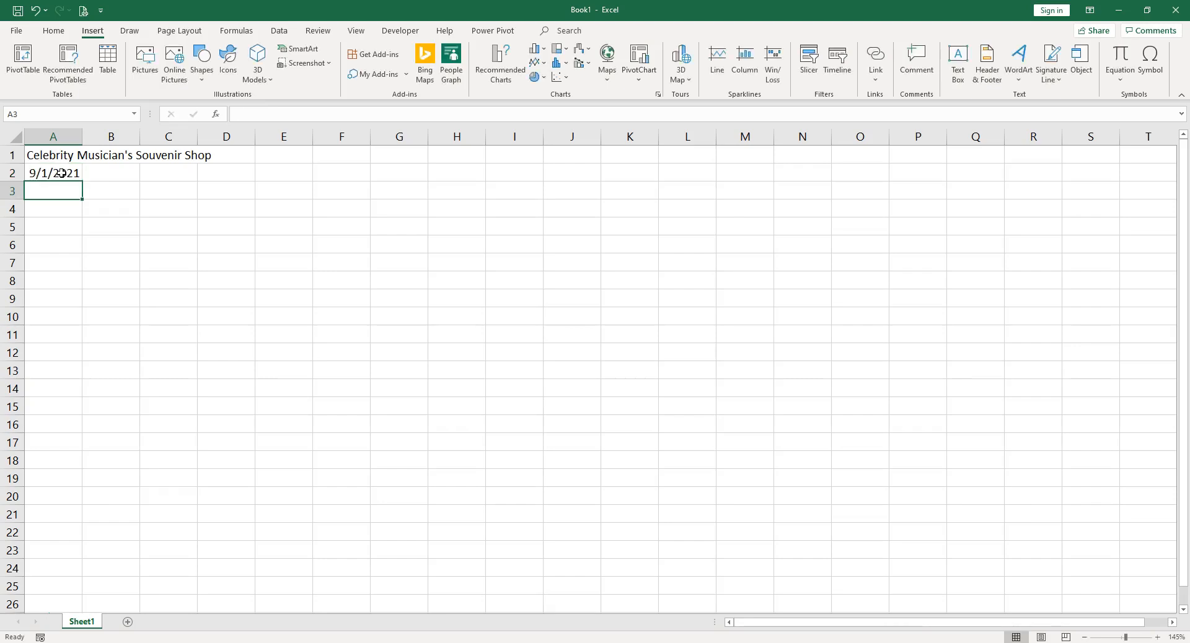
Step: Check which number format is applied to the date in A2 and view the available formats
{"action": "left_click", "coordinate": [38, 173]}
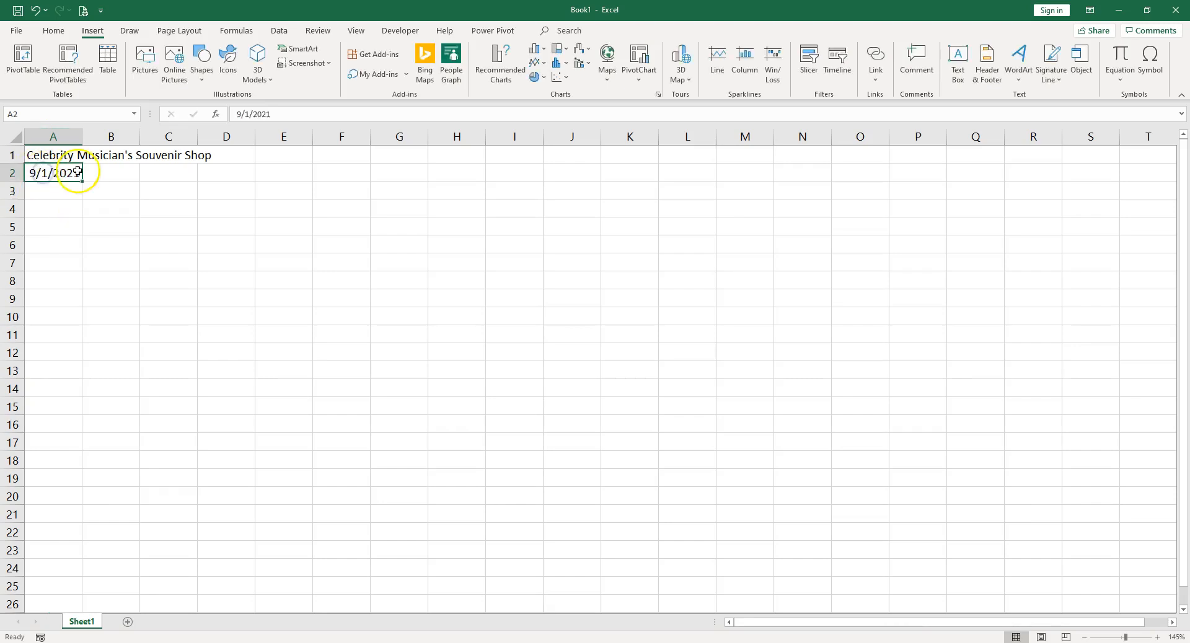
{"action": "left_click", "coordinate": [53, 32]}
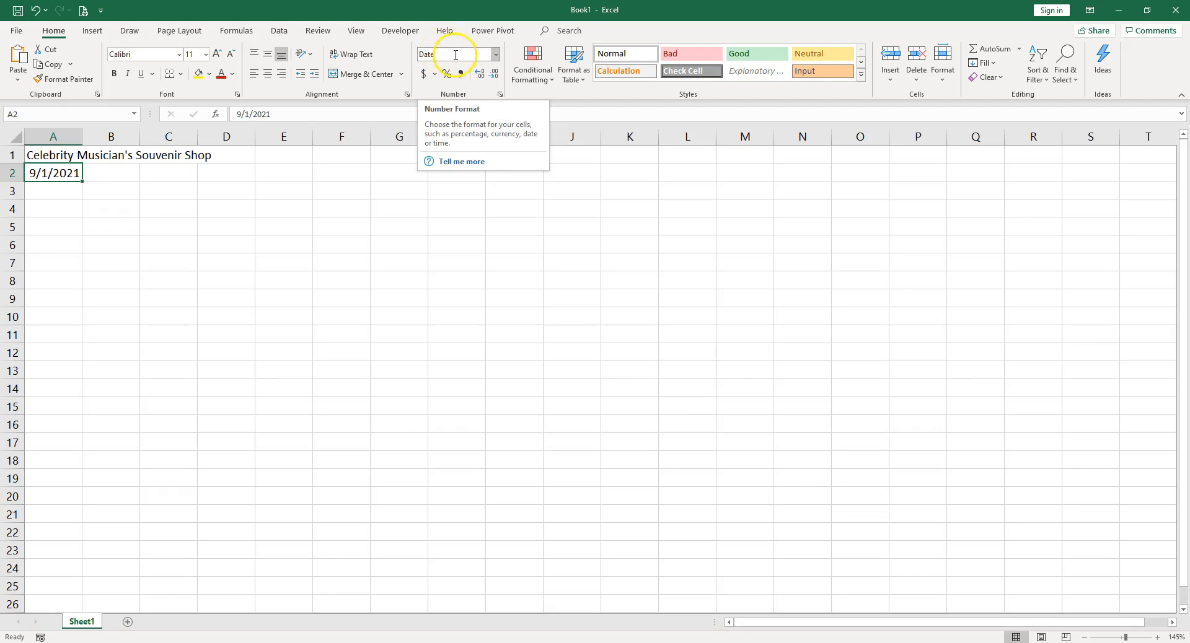
{"action": "left_click", "coordinate": [496, 56]}
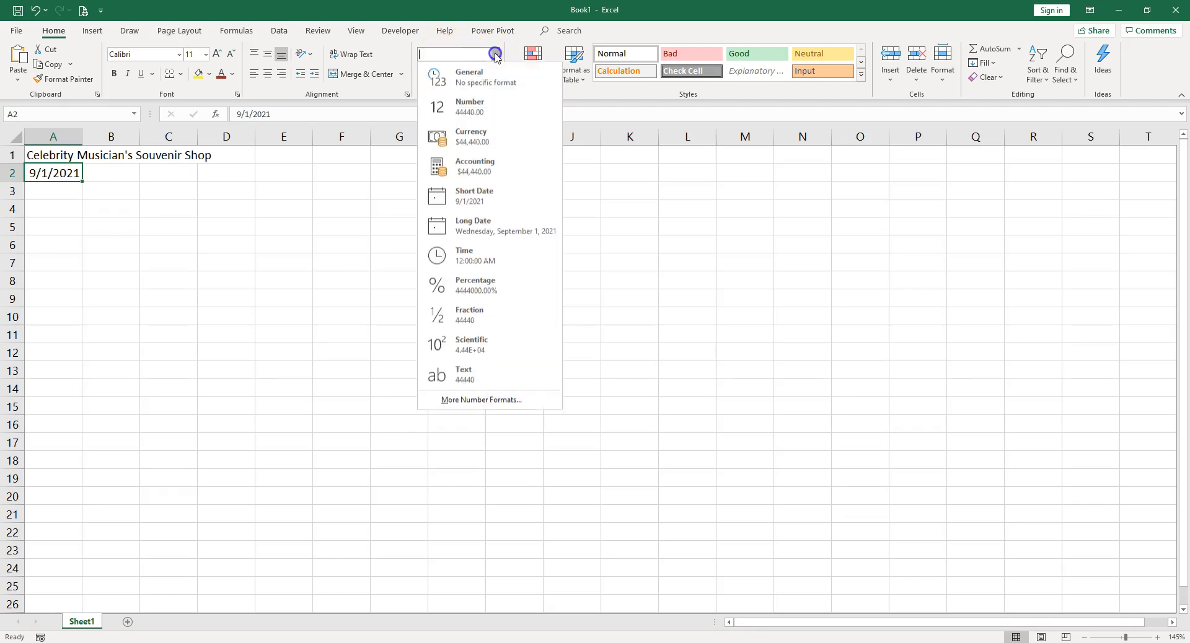
{"action": "left_click", "coordinate": [228, 178]}
{"action": "left_click", "coordinate": [228, 178]}
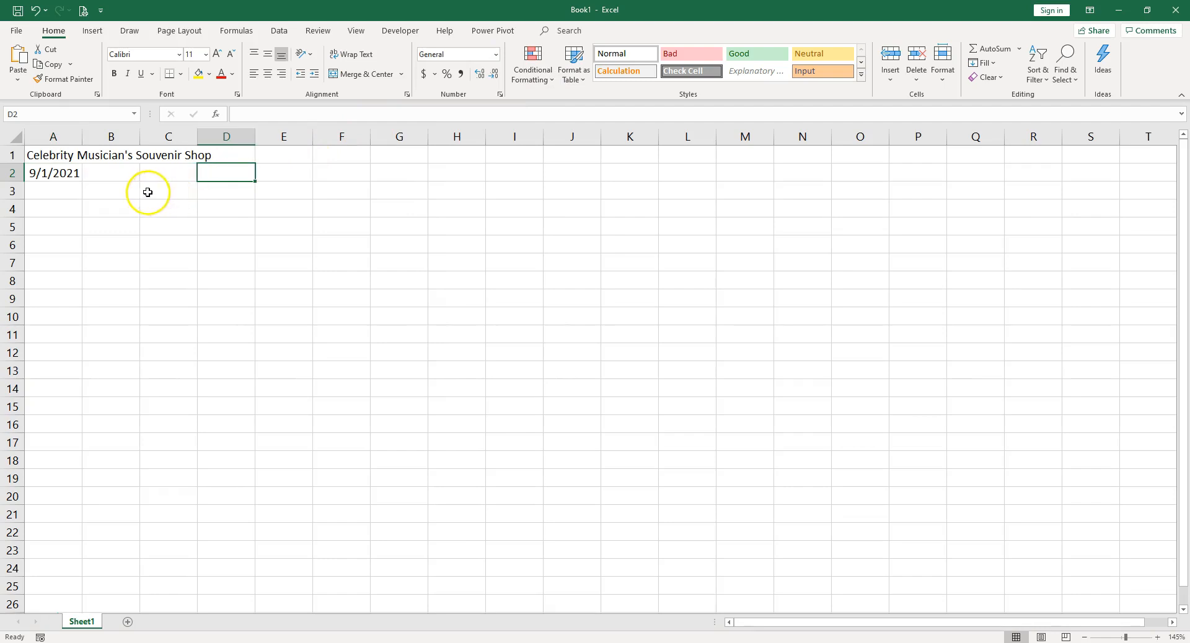
{"action": "left_click", "coordinate": [48, 173]}
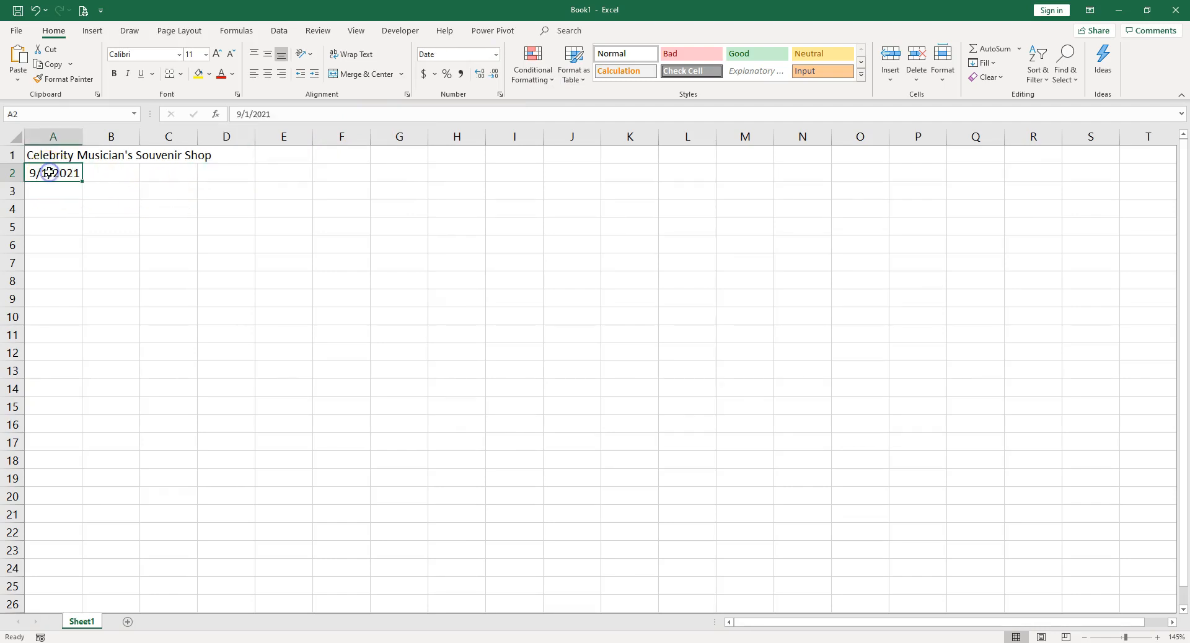
Step: Enter the formula =A2+1 in D2 to add one day to the date in A2, and clear the cell again
{"action": "left_click", "coordinate": [223, 172]}
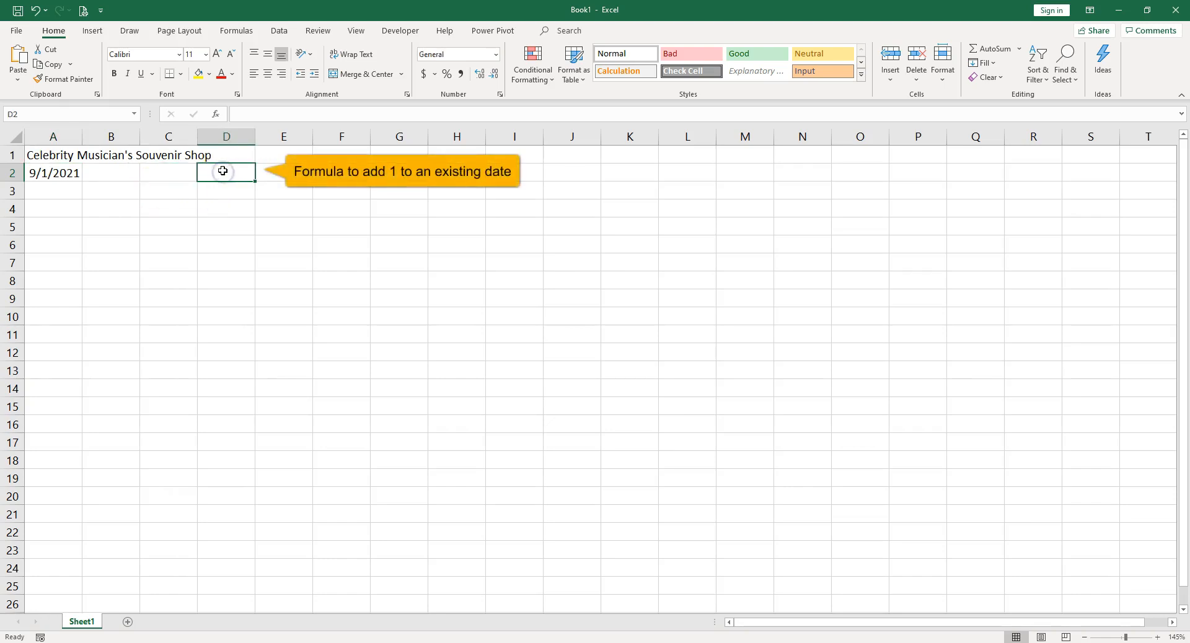
{"action": "type", "text": "="}
{"action": "left_click", "coordinate": [63, 170]}
{"action": "type", "text": "+1"}
{"action": "key", "text": "Return"}
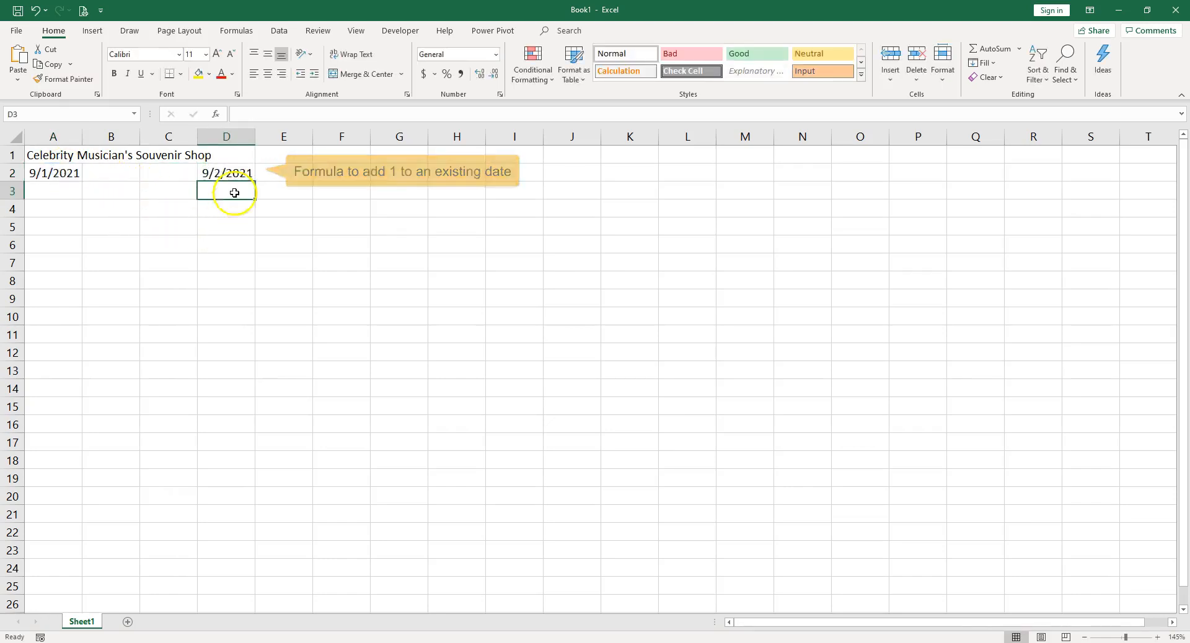
{"action": "left_click", "coordinate": [236, 177]}
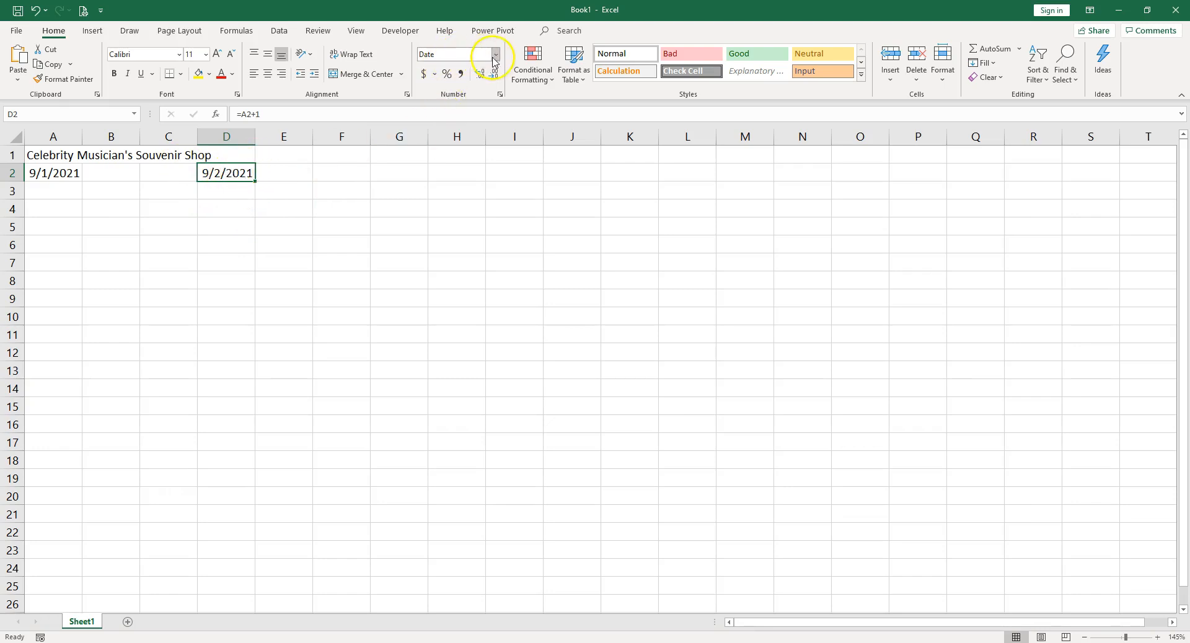
{"action": "key", "text": "Delete"}
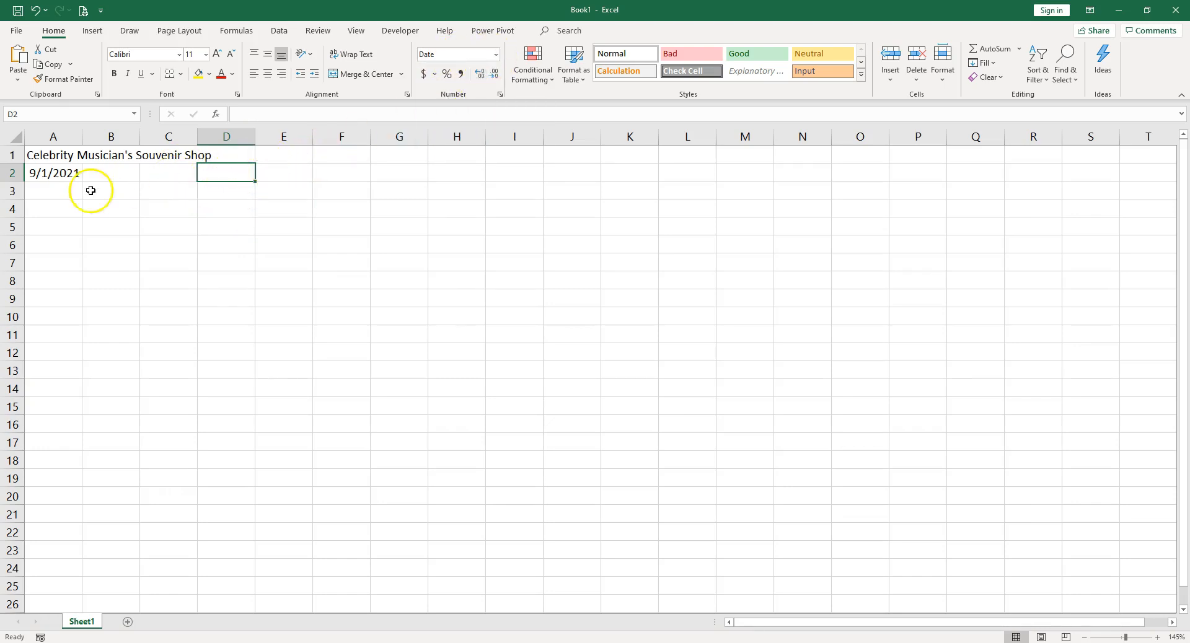
Step: Apply the Number format to the date in cell A2 to show its serial number
{"action": "left_click", "coordinate": [67, 175]}
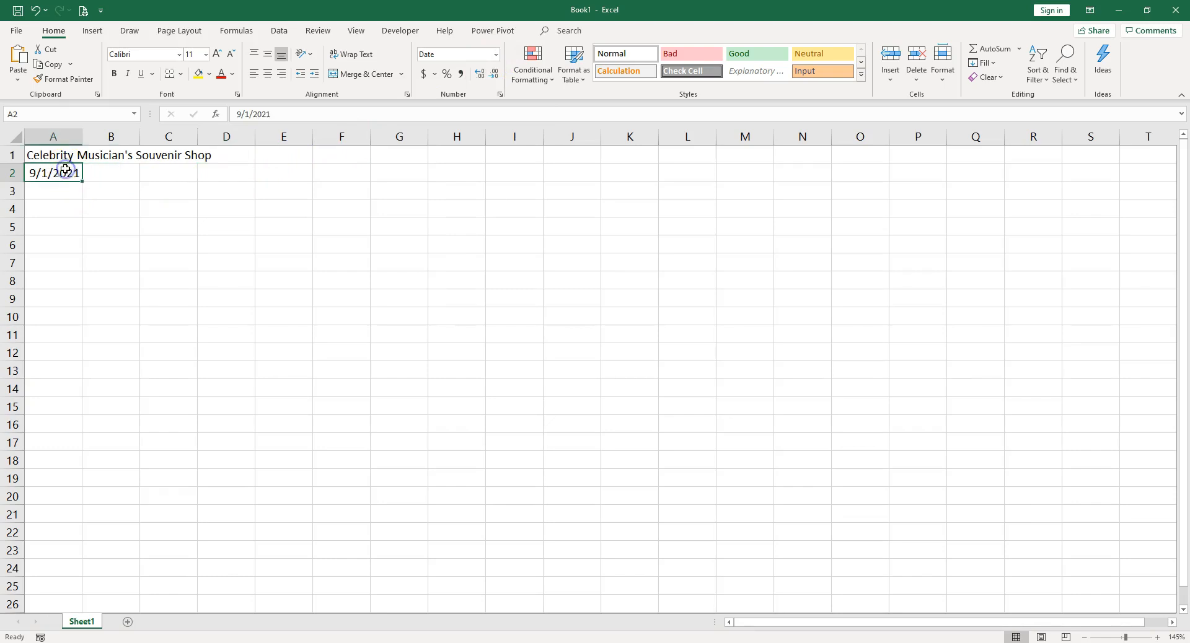
{"action": "left_click", "coordinate": [497, 54]}
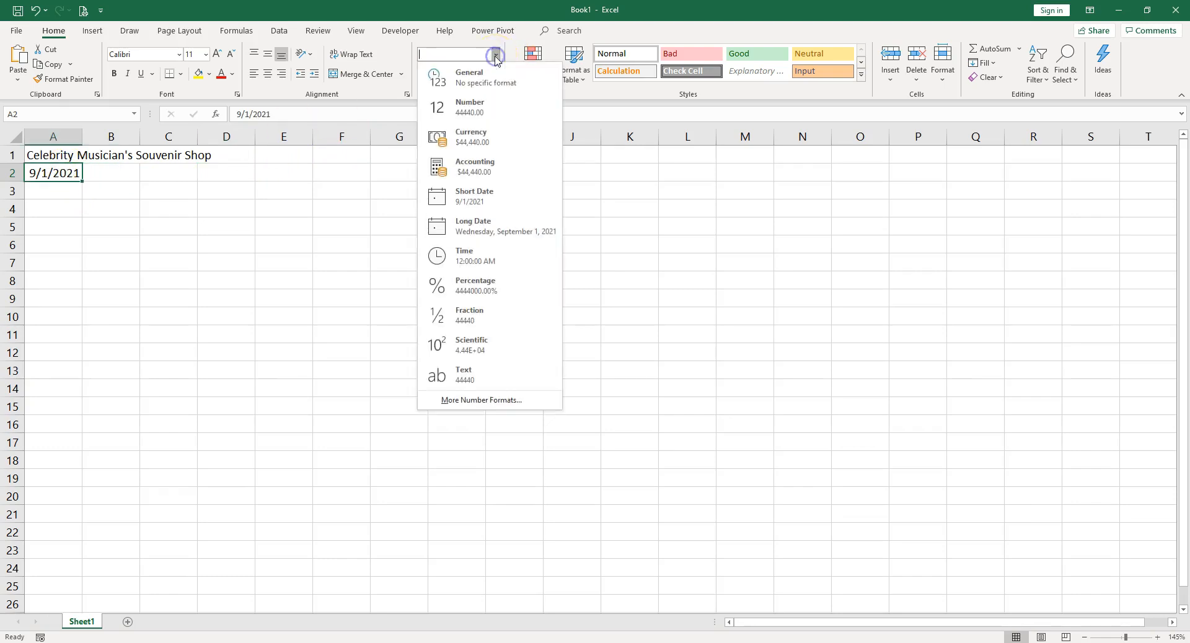
{"action": "left_click", "coordinate": [476, 116]}
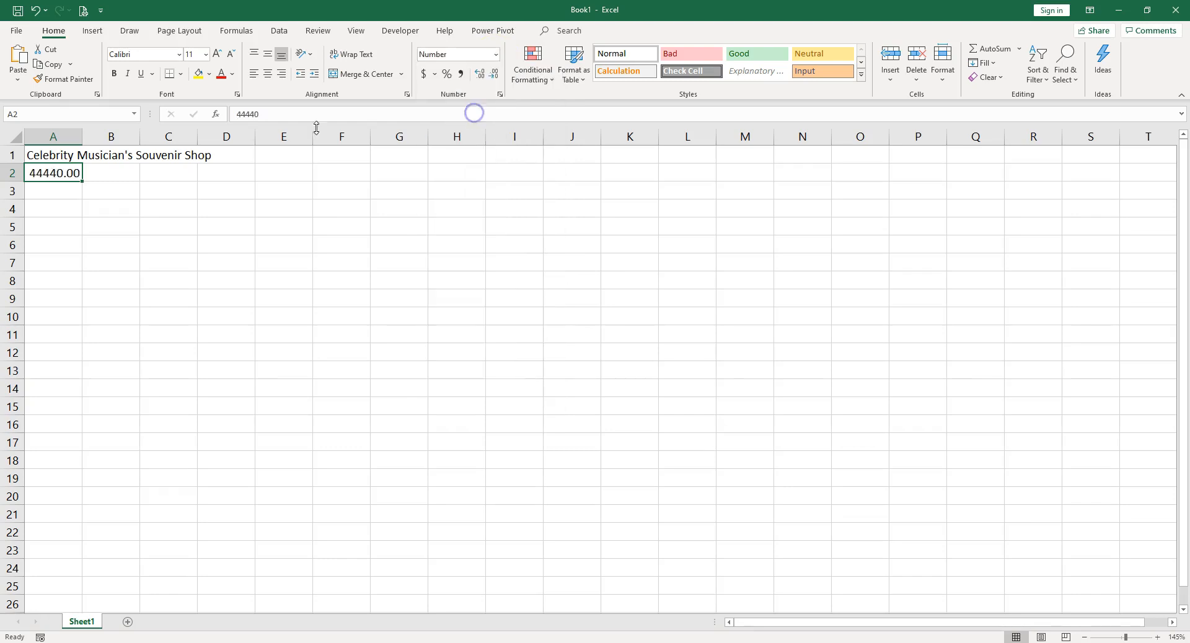
Step: Format cell A2 as a Short Date
{"action": "left_click", "coordinate": [49, 173]}
{"action": "left_click", "coordinate": [496, 55]}
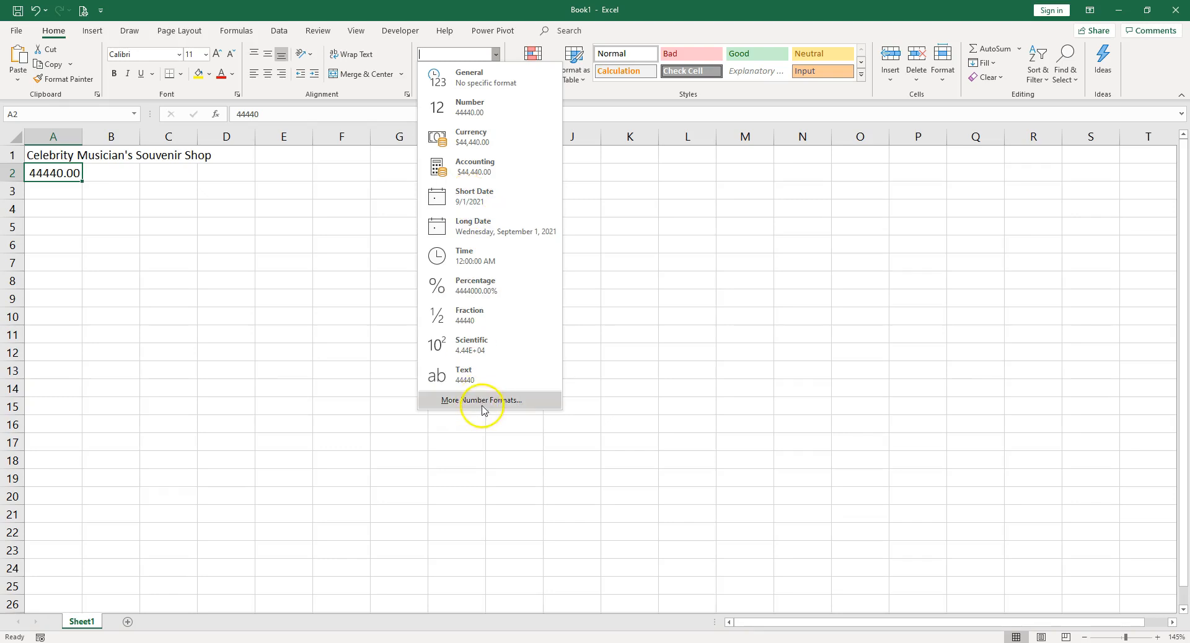
{"action": "left_click", "coordinate": [467, 203]}
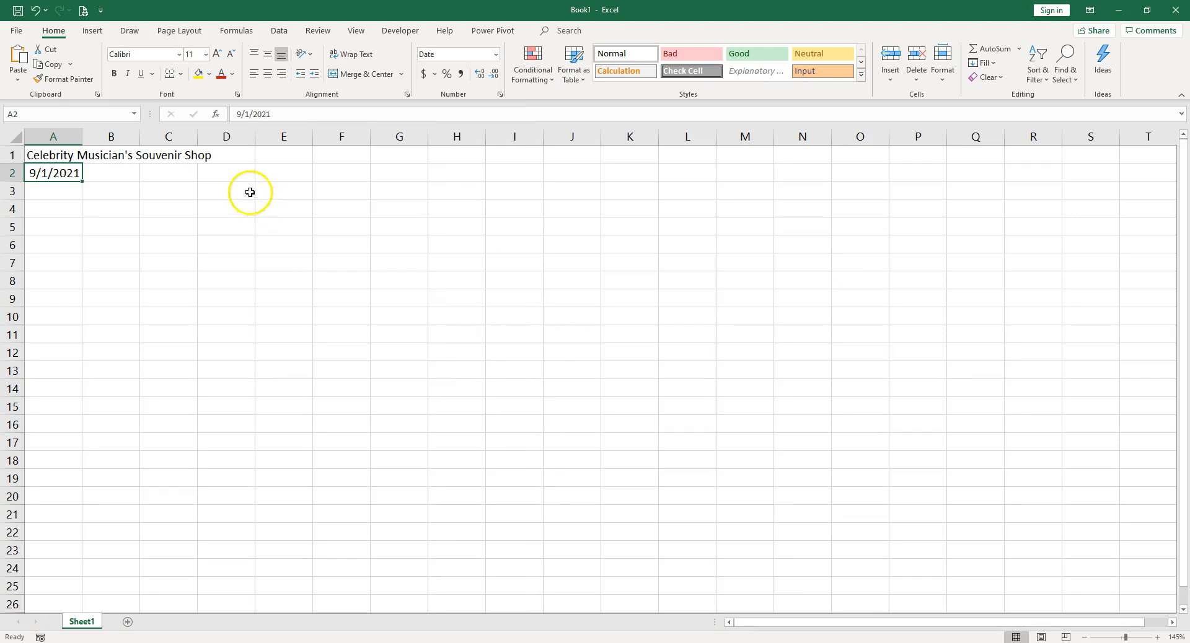
Step: Enter the date 1/1/1900 in cell E2
{"action": "left_click", "coordinate": [283, 172]}
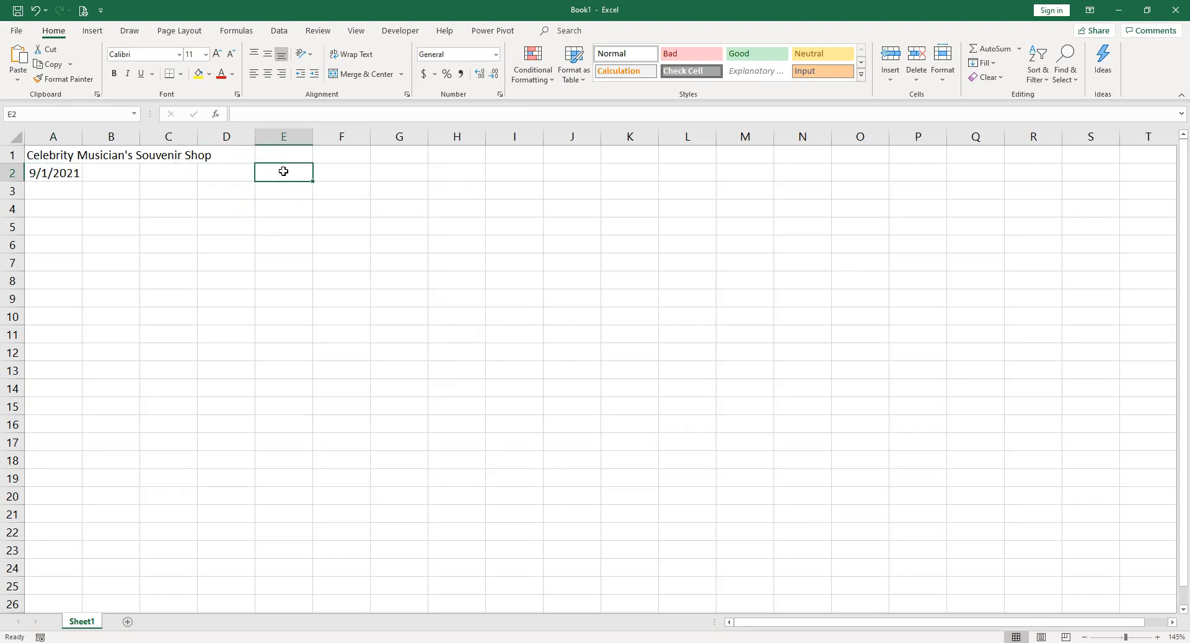
{"action": "type", "text": "1/"}
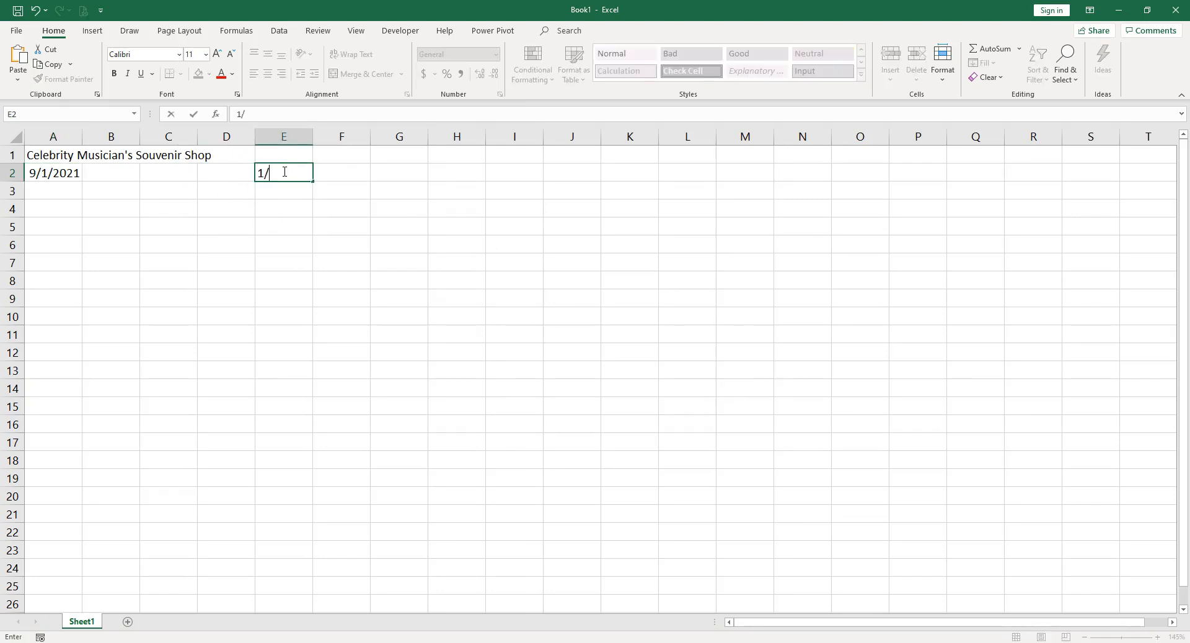
{"action": "type", "text": "1/1900"}
{"action": "left_click", "coordinate": [293, 202]}
Step: Preview how the date in E2 would look as a plain number in the available number formats
{"action": "left_click", "coordinate": [288, 175]}
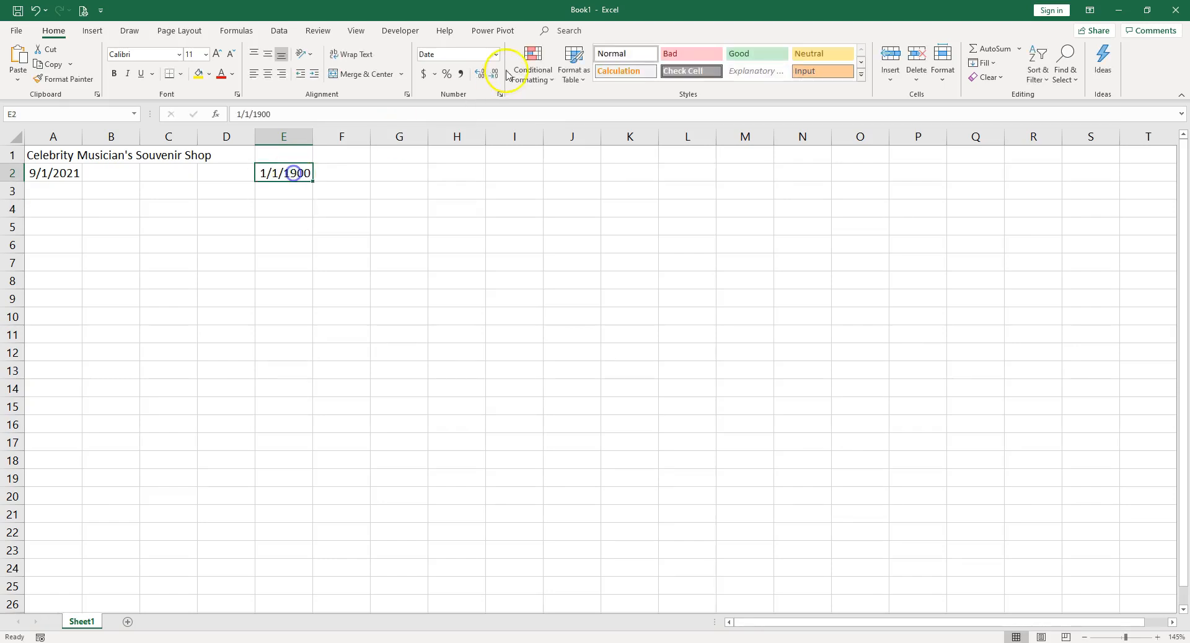
{"action": "left_click", "coordinate": [497, 54]}
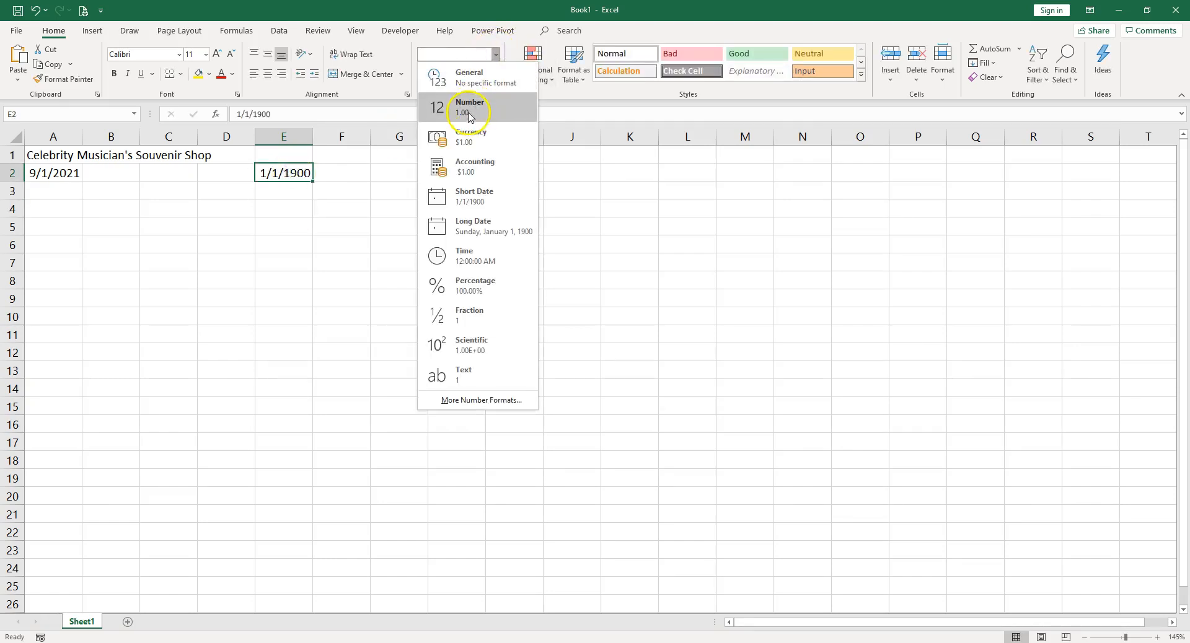
{"action": "left_click", "coordinate": [283, 185]}
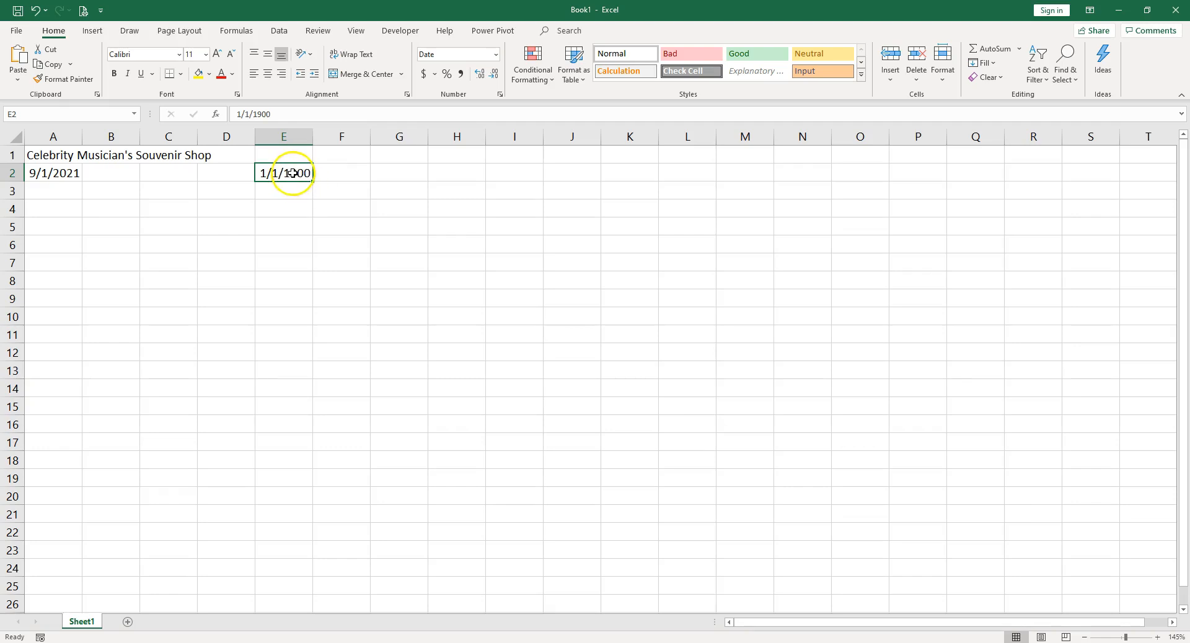
{"action": "left_click", "coordinate": [26, 616]}
Step: Replace the date in cell E2 with 1/1/1400
{"action": "left_click", "coordinate": [287, 172]}
{"action": "type", "text": "1/1/"}
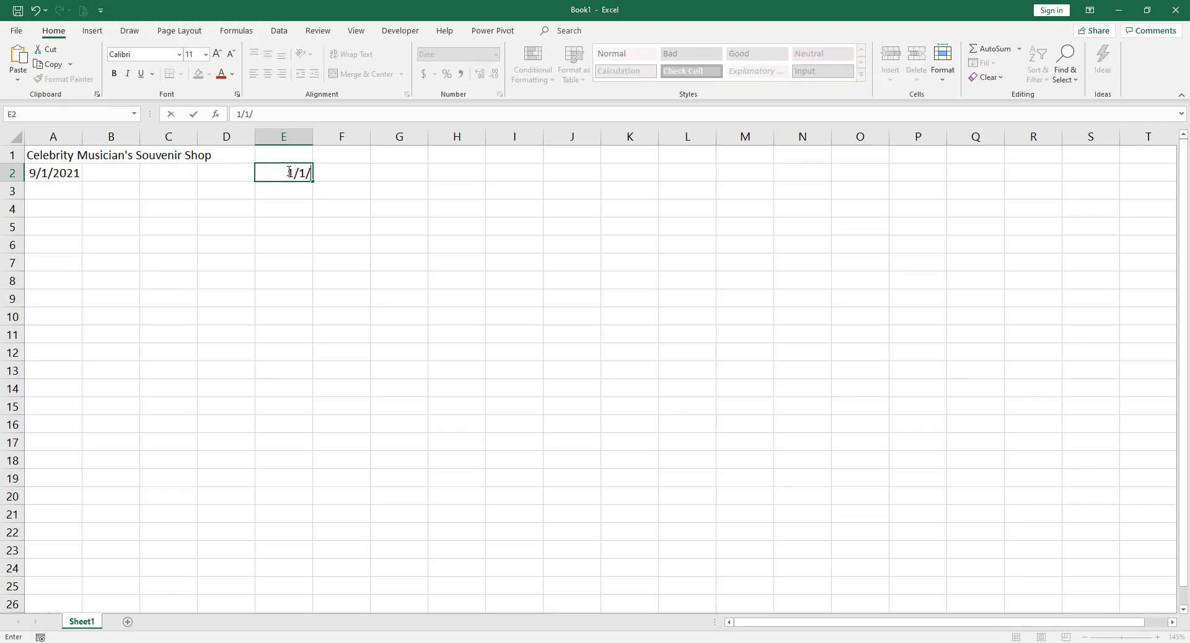
{"action": "type", "text": "1400"}
{"action": "key", "text": "Return"}
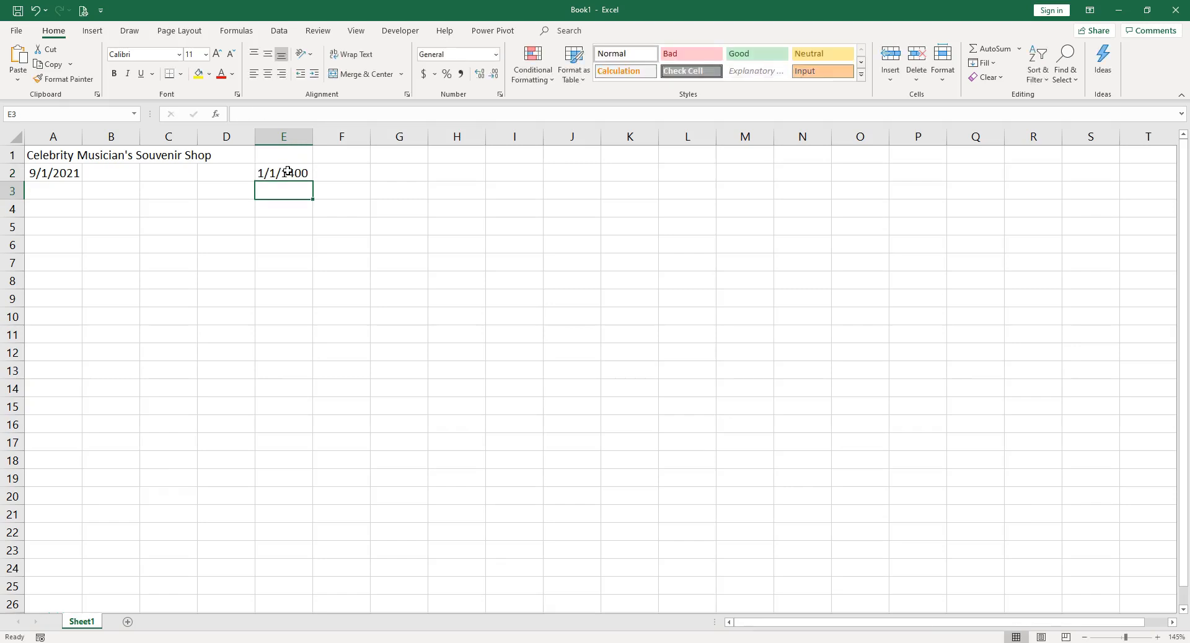
Step: Compare the alignment and number format of the entries in A2 and E2
{"action": "left_click", "coordinate": [288, 172]}
{"action": "left_click", "coordinate": [60, 174]}
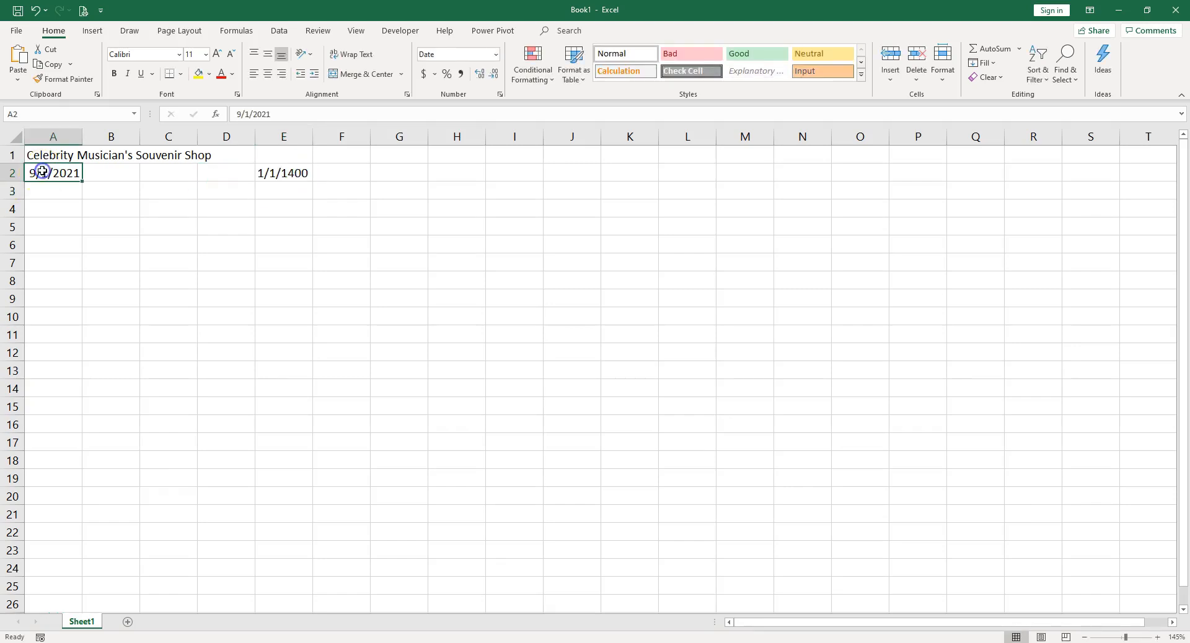
{"action": "left_click", "coordinate": [286, 173]}
{"action": "left_click", "coordinate": [292, 211]}
{"action": "left_click", "coordinate": [287, 172]}
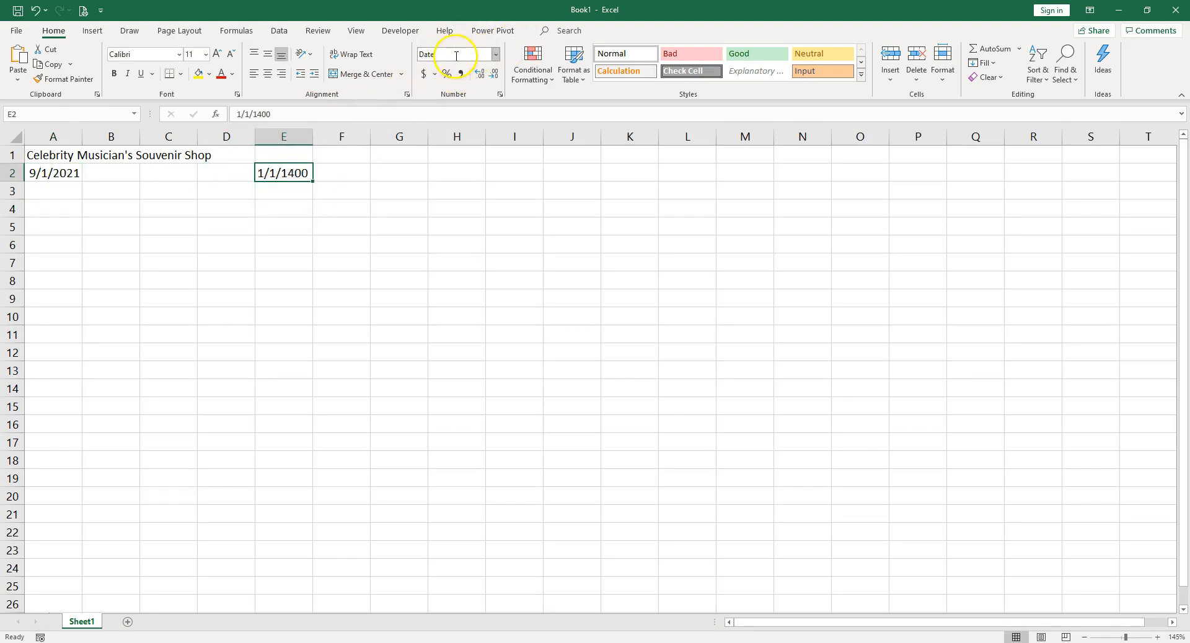
{"action": "left_click", "coordinate": [354, 170]}
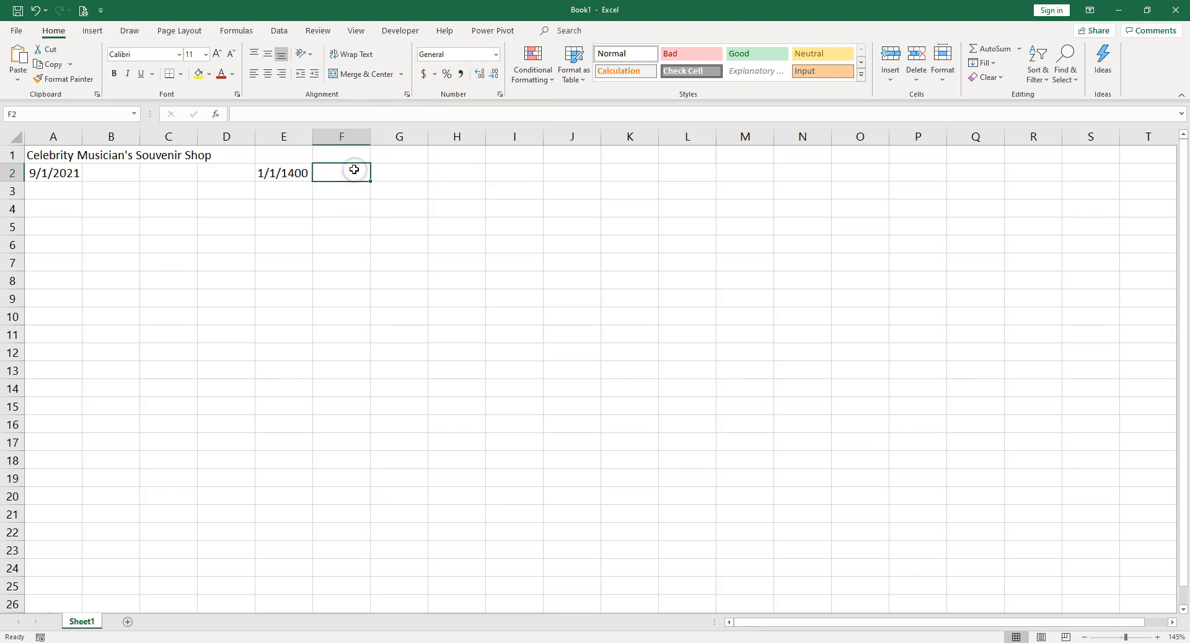
Step: Enter the formula =E2+1 in cell F2 to test adding one day to the date 1/1/1400
{"action": "type", "text": "="}
{"action": "left_click", "coordinate": [293, 174]}
{"action": "type", "text": "+1"}
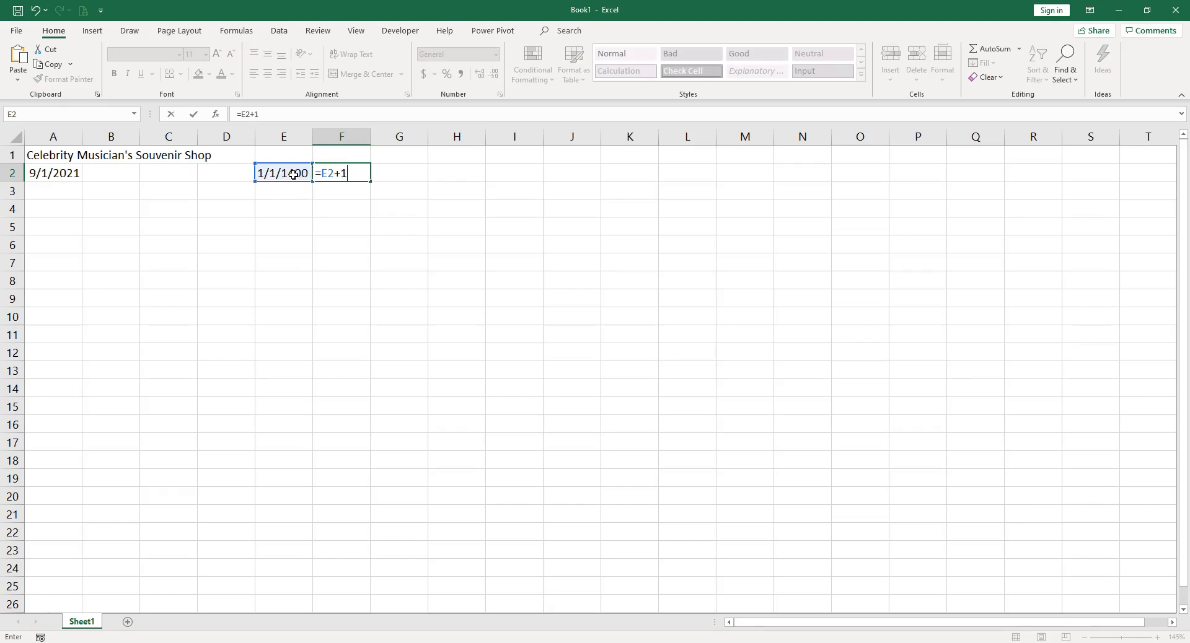
{"action": "key", "text": "Return"}
{"action": "left_click", "coordinate": [341, 173]}
{"action": "left_click", "coordinate": [346, 181]}
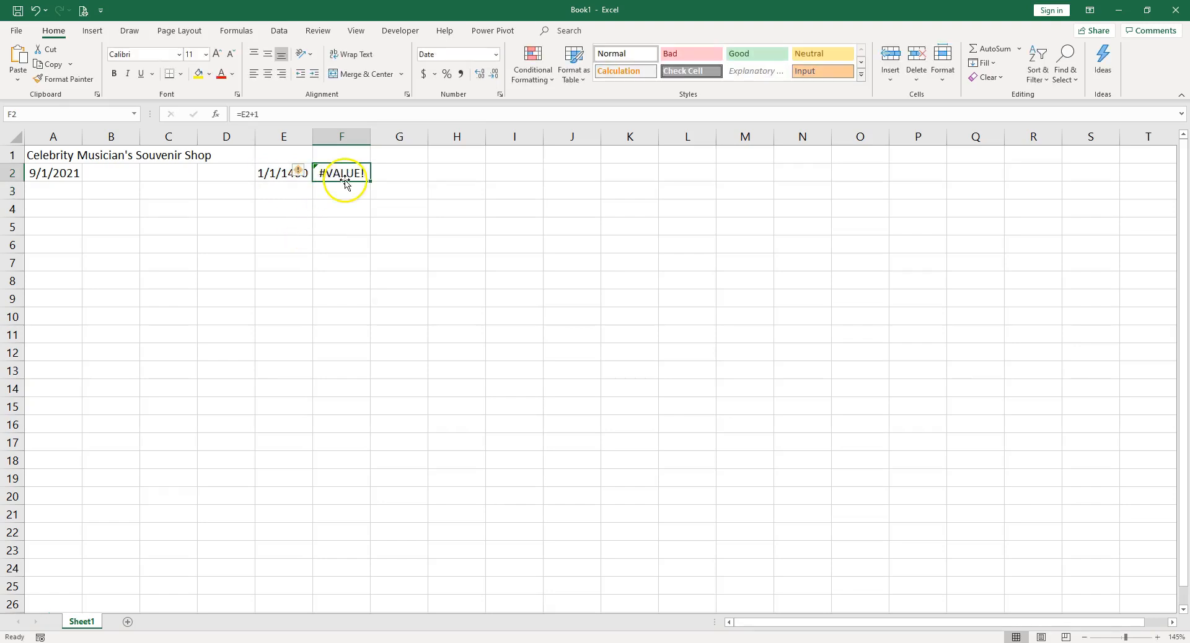
Step: Change the formula in F2 to =A2+1 so that it refers to the date in A2
{"action": "double_click", "coordinate": [341, 174]}
{"action": "left_click_drag", "start_coordinate": [273, 187], "coordinate": [63, 181]}
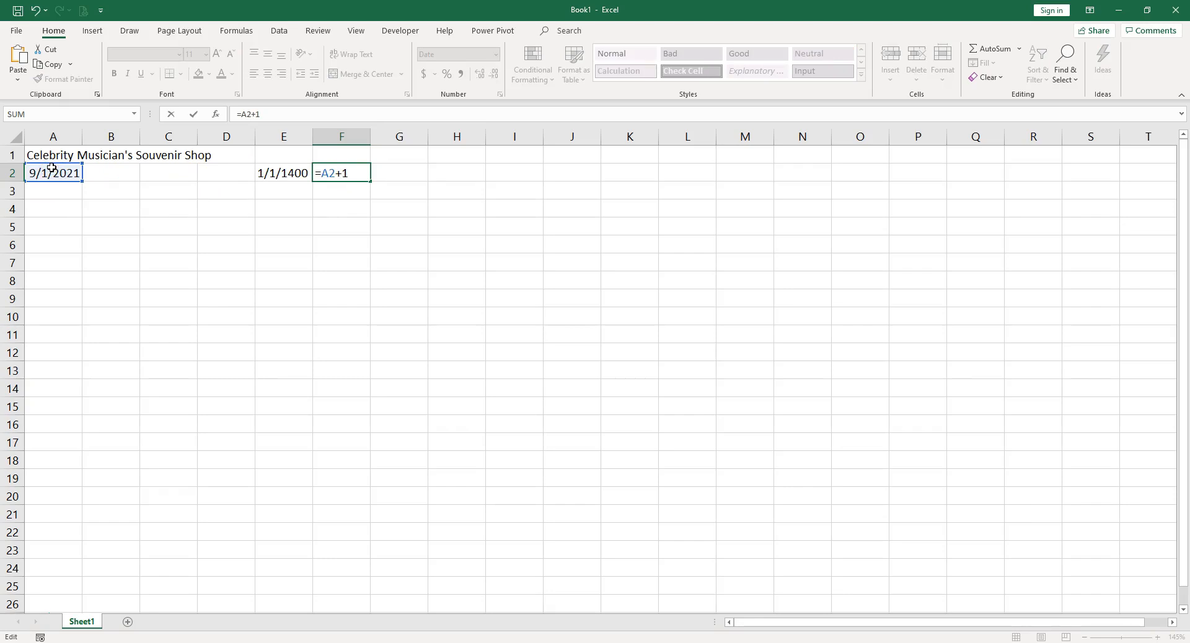
{"action": "key", "text": "Return"}
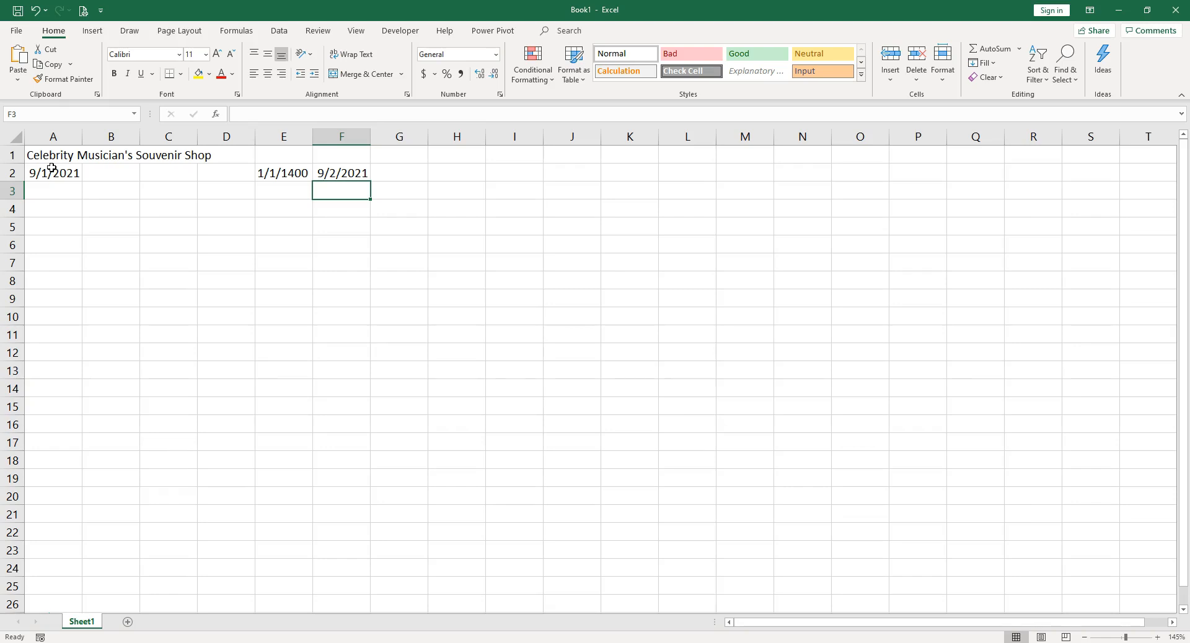
Step: Enter the date 1/1/1300 in cell G2 and check its number format
{"action": "left_click", "coordinate": [393, 168]}
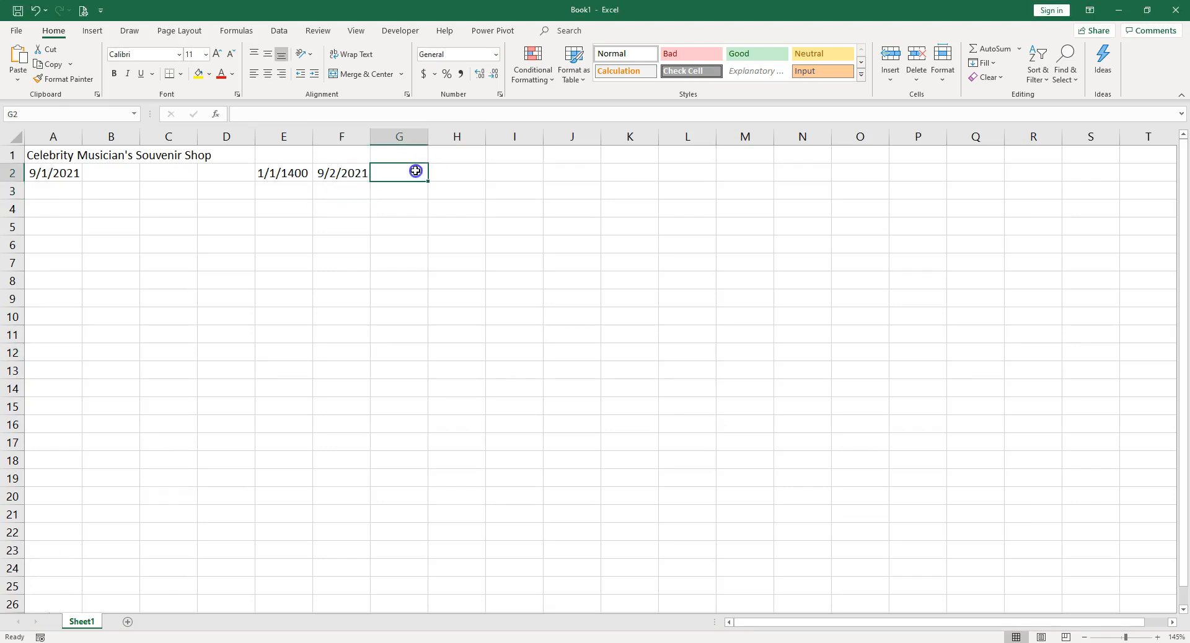
{"action": "type", "text": "1/1/13"}
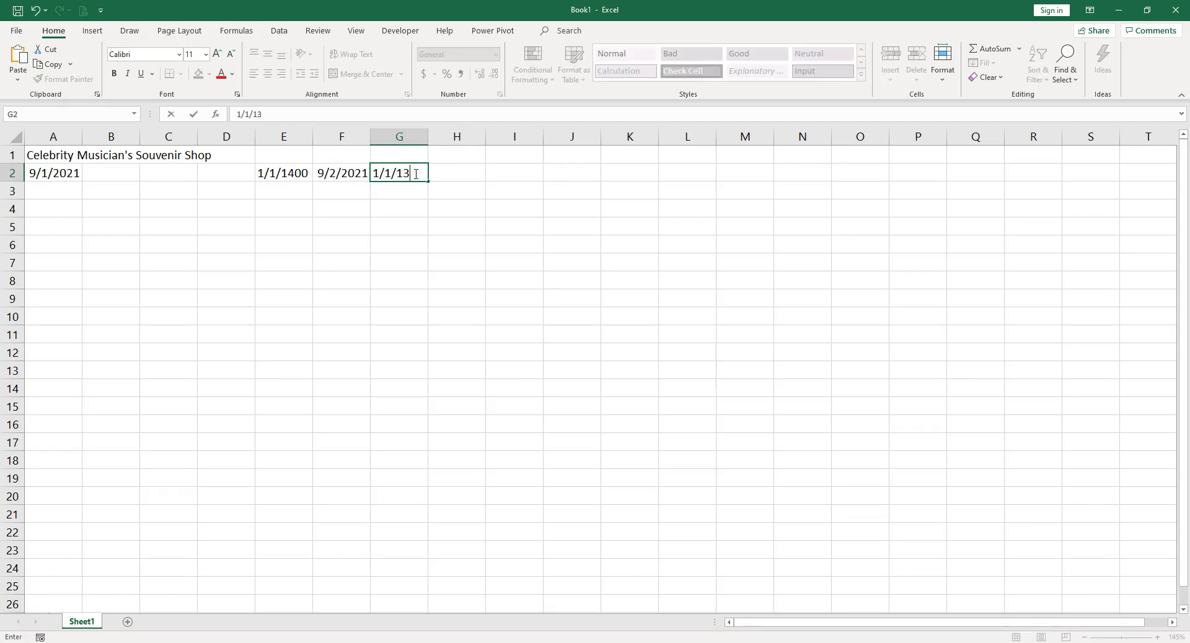
{"action": "key", "text": "Return"}
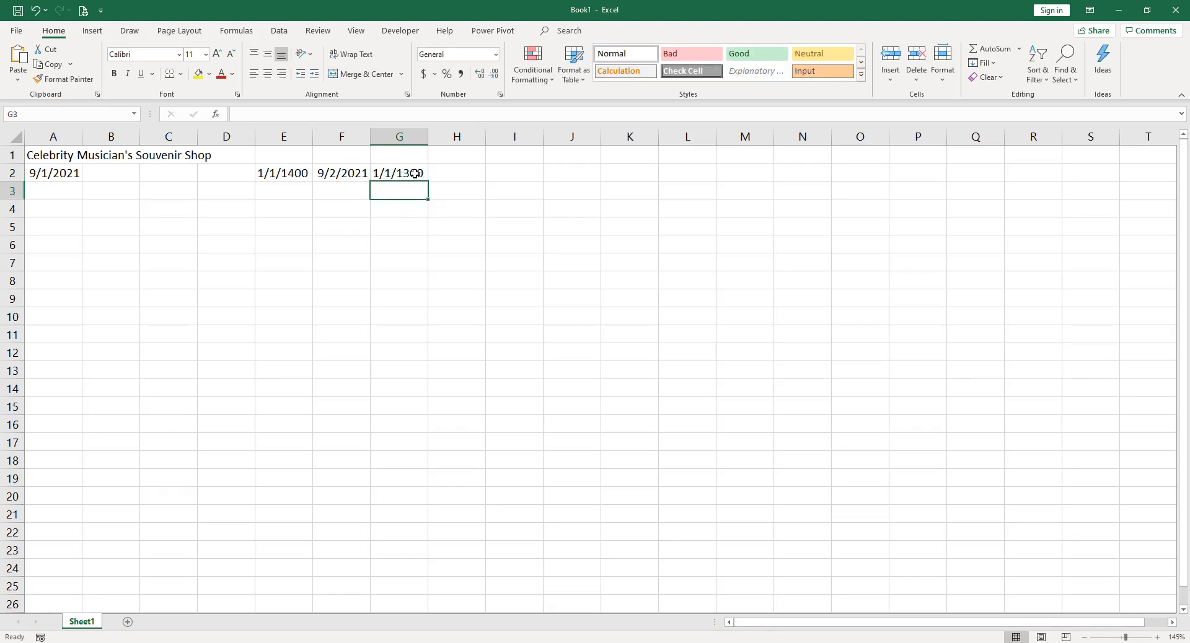
{"action": "left_click", "coordinate": [413, 172]}
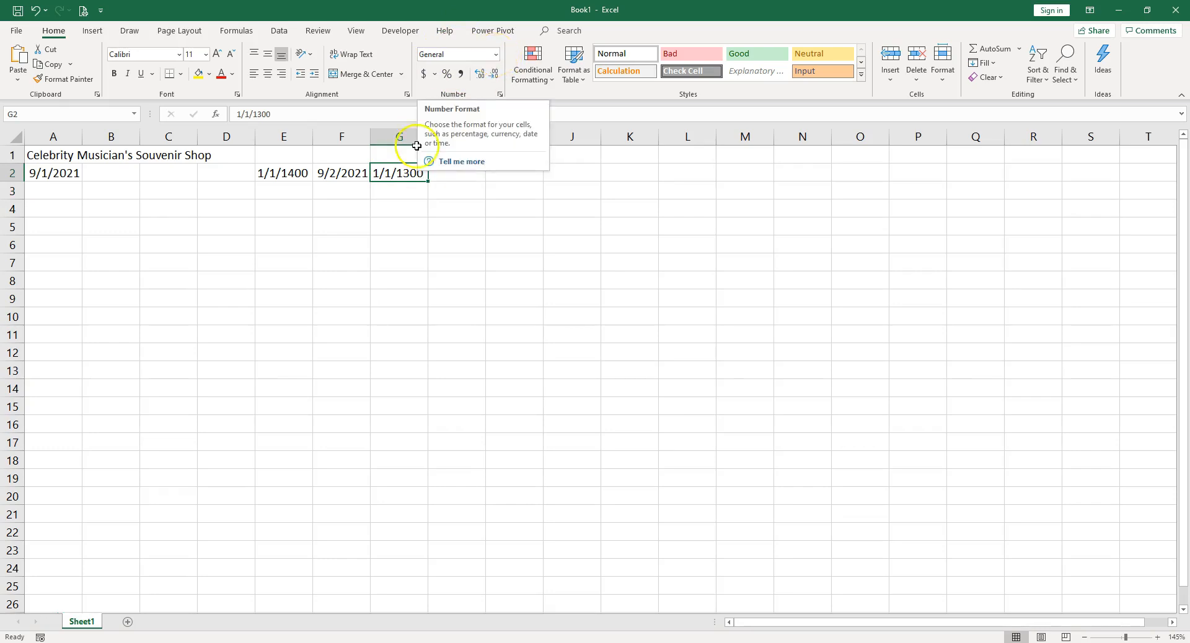
{"action": "left_click", "coordinate": [389, 173]}
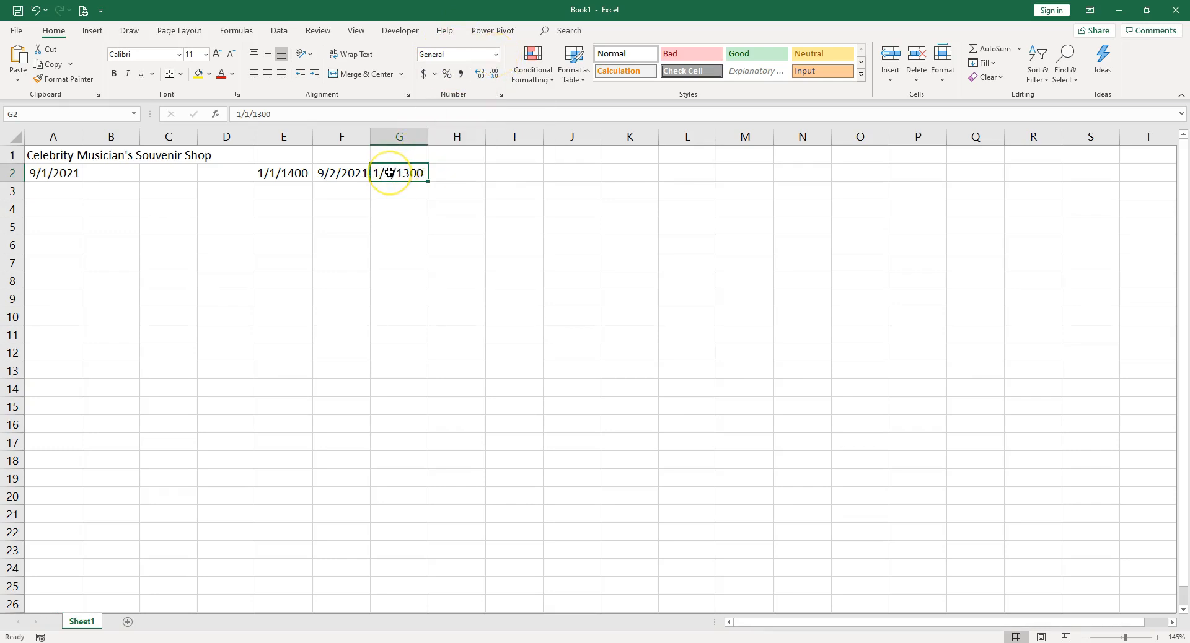
Step: Enter the heading Product in cell A4
{"action": "left_click", "coordinate": [40, 199]}
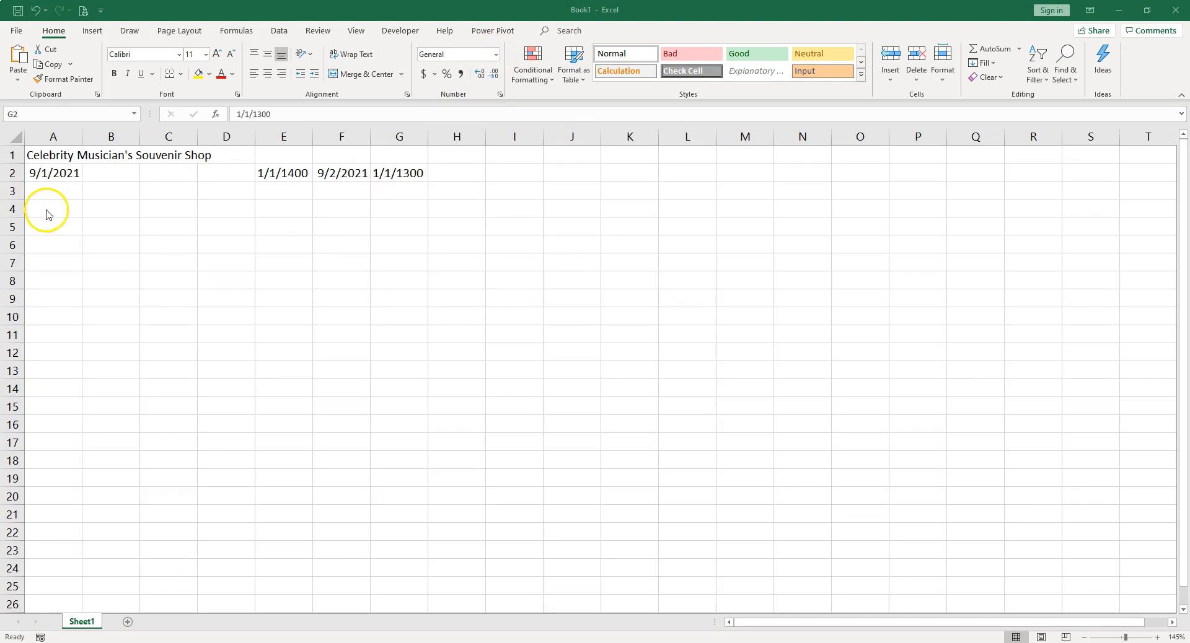
{"action": "double_click", "coordinate": [46, 210]}
{"action": "left_click", "coordinate": [46, 209]}
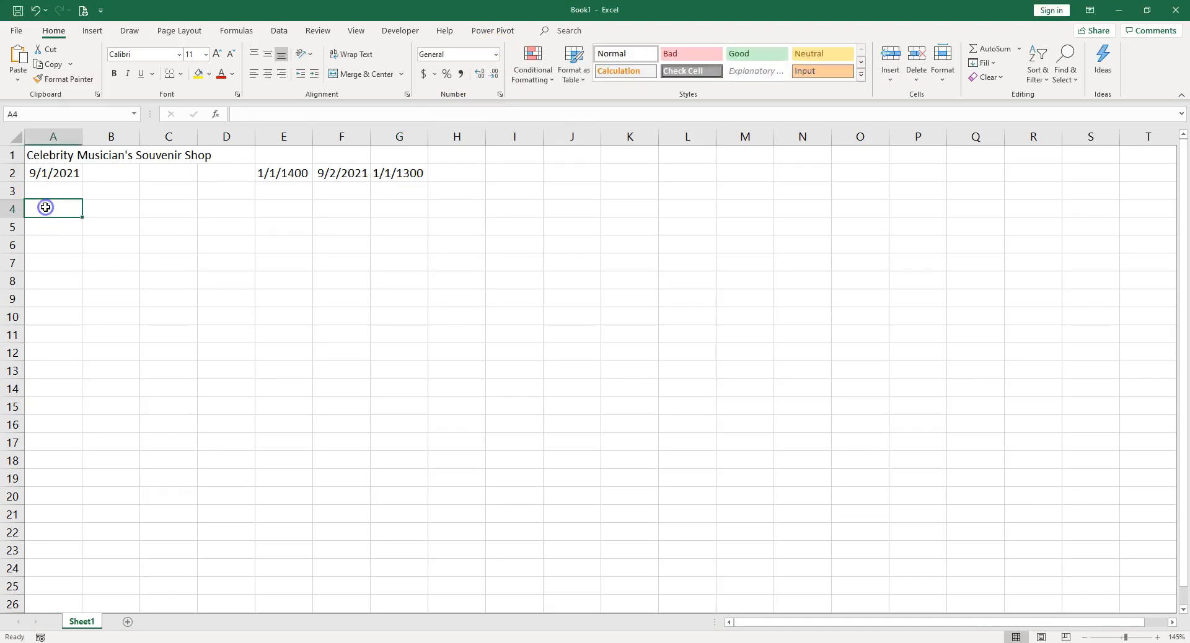
{"action": "type", "text": "Product"}
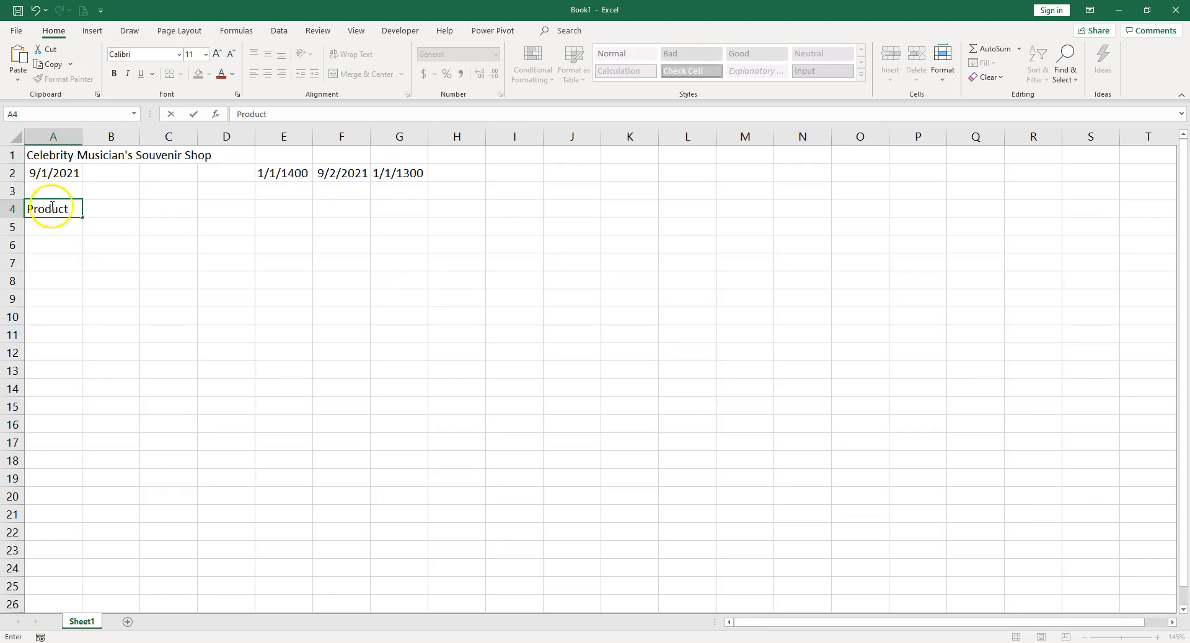
{"action": "left_click", "coordinate": [164, 242]}
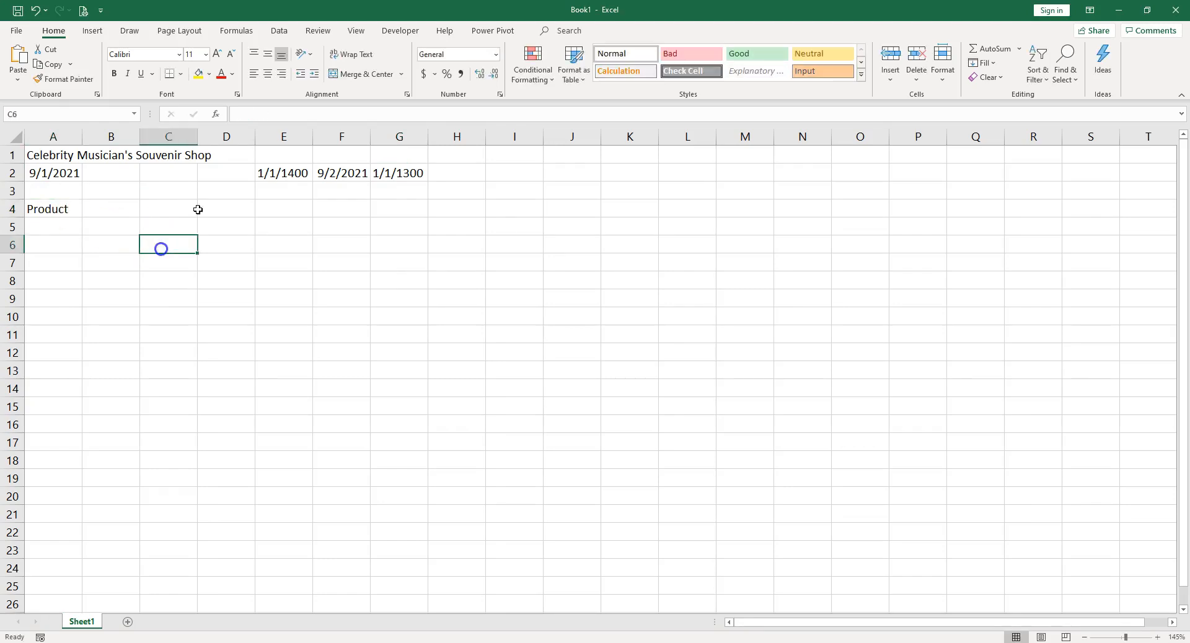
Step: Clear the test dates from cells E2:G2 and select cell A5 below the Product heading
{"action": "left_click", "coordinate": [284, 175]}
{"action": "left_click_drag", "start_coordinate": [324, 181], "coordinate": [388, 175]}
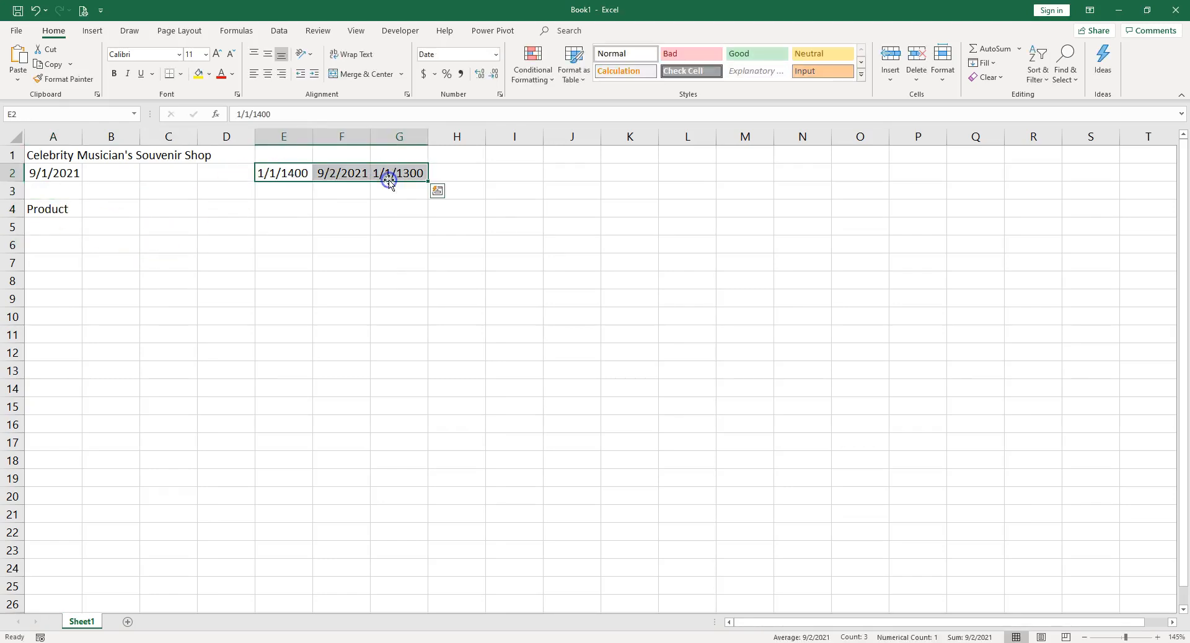
{"action": "key", "text": "Delete"}
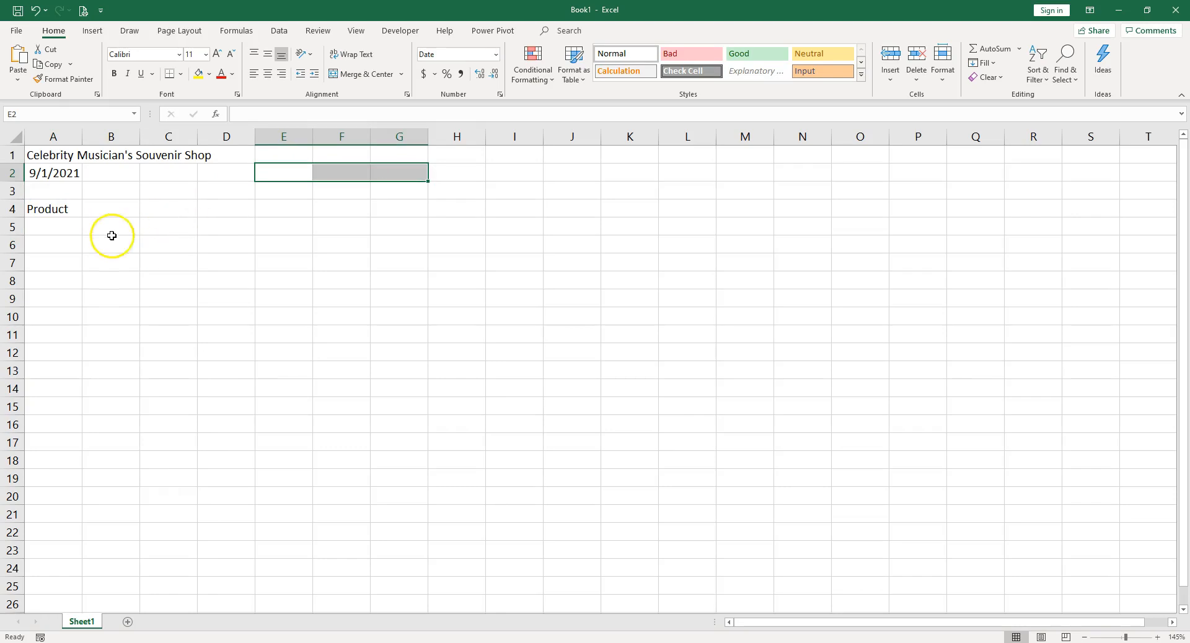
{"action": "left_click", "coordinate": [45, 231]}
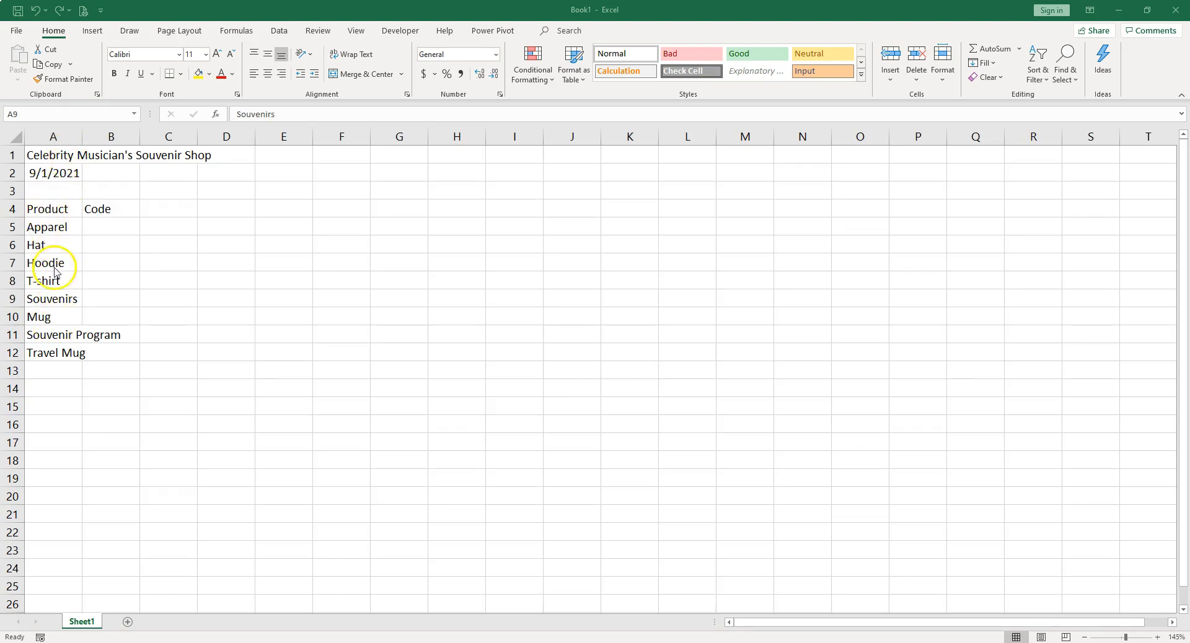
Step: Select the product list in A4:A12, and view the column width setting of column A
{"action": "left_click", "coordinate": [49, 227]}
{"action": "left_click_drag", "start_coordinate": [48, 208], "coordinate": [46, 354]}
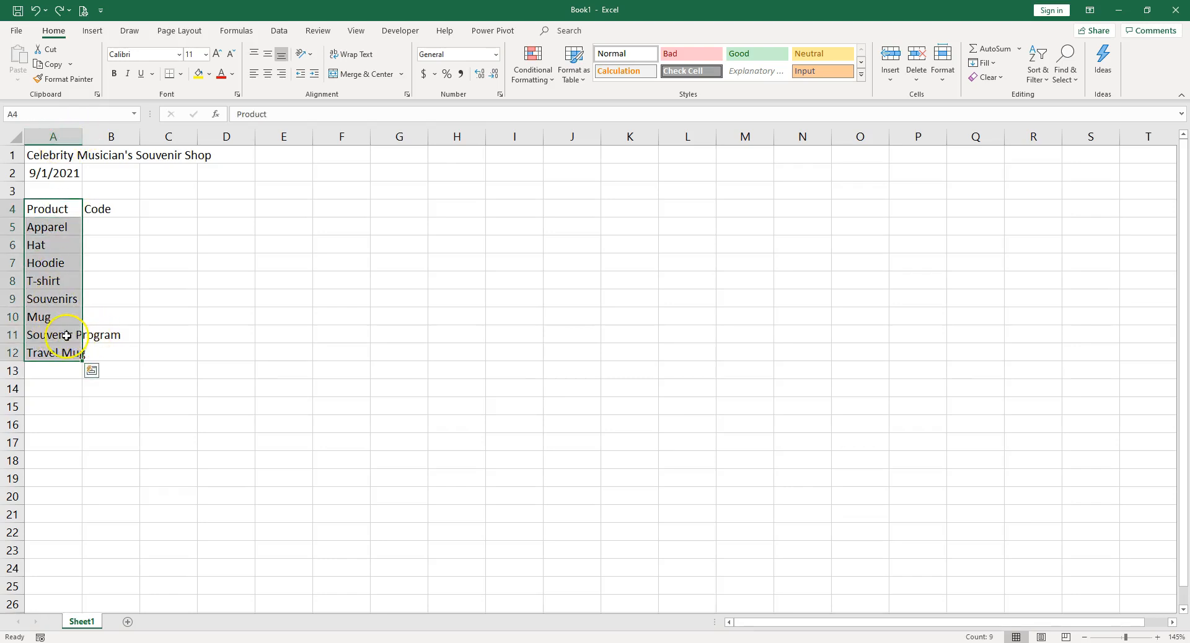
{"action": "right_click", "coordinate": [54, 137]}
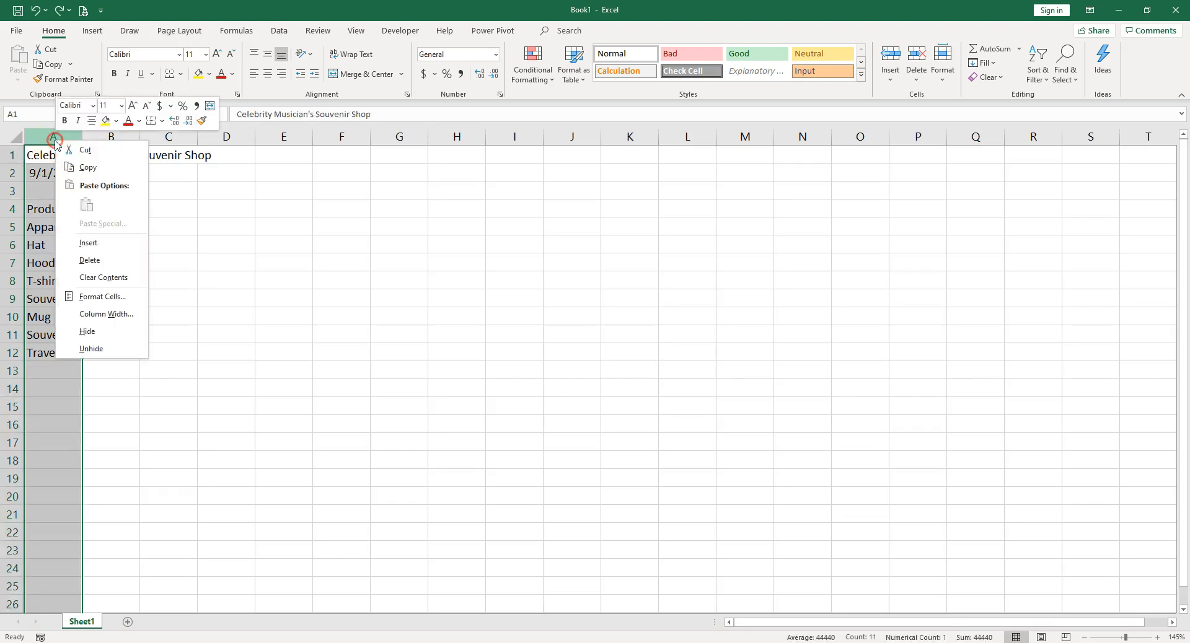
{"action": "left_click", "coordinate": [108, 315]}
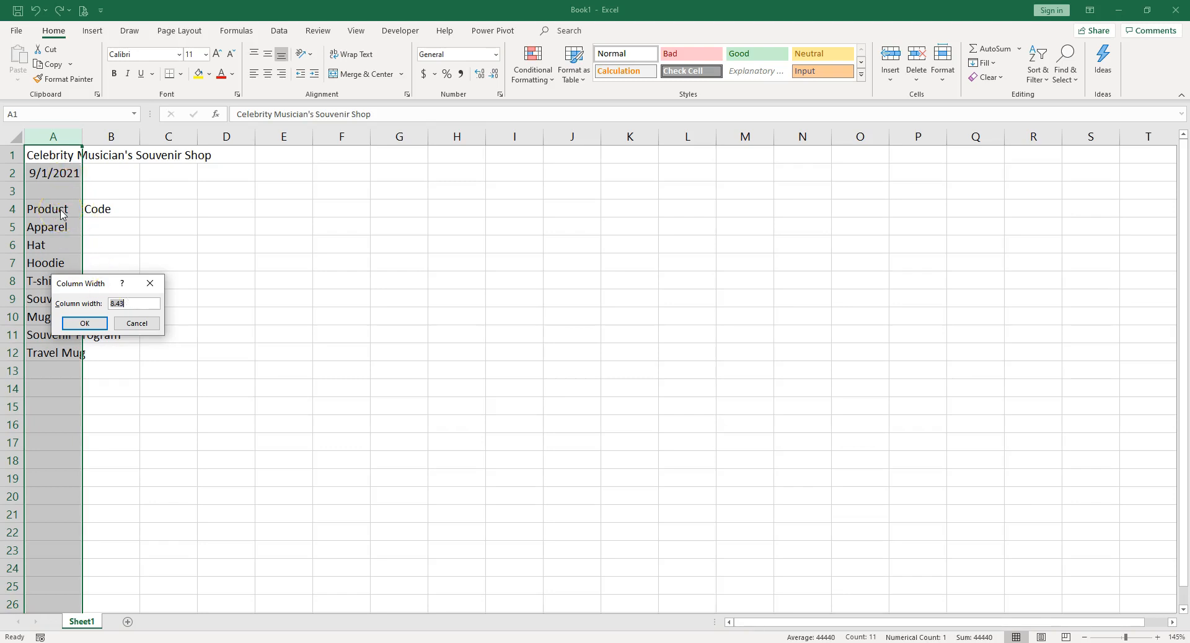
{"action": "left_click", "coordinate": [144, 303]}
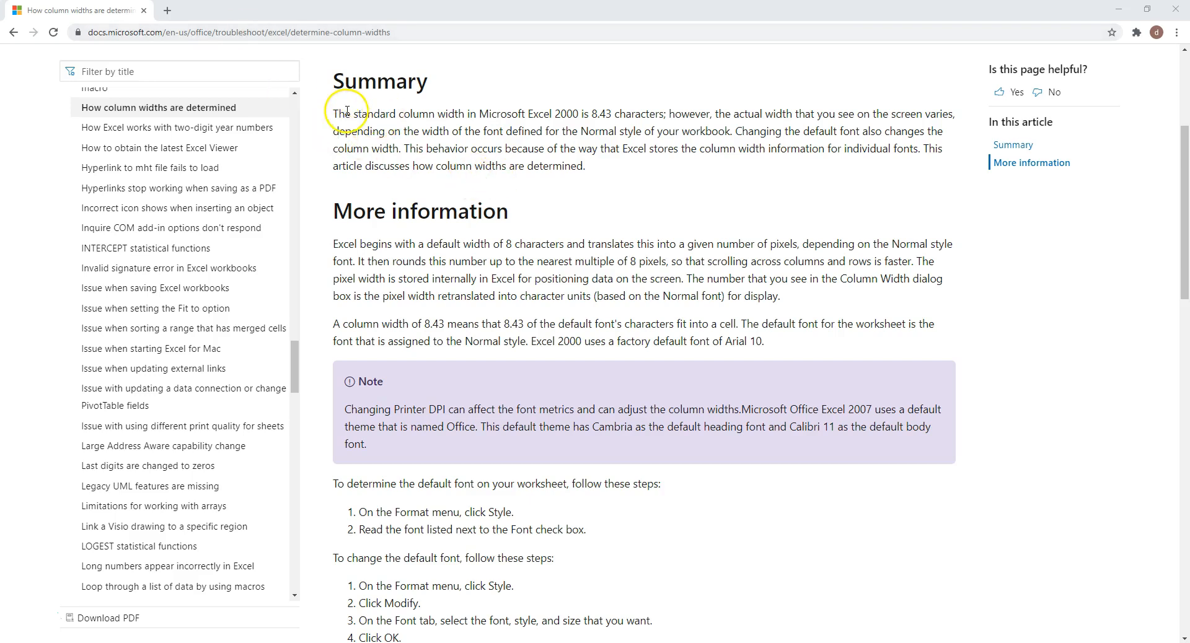
Step: In the browser, highlight the passages on standard column width and the Normal style font in the Summary of Microsoft's column width article
{"action": "left_click_drag", "start_coordinate": [333, 116], "coordinate": [668, 116]}
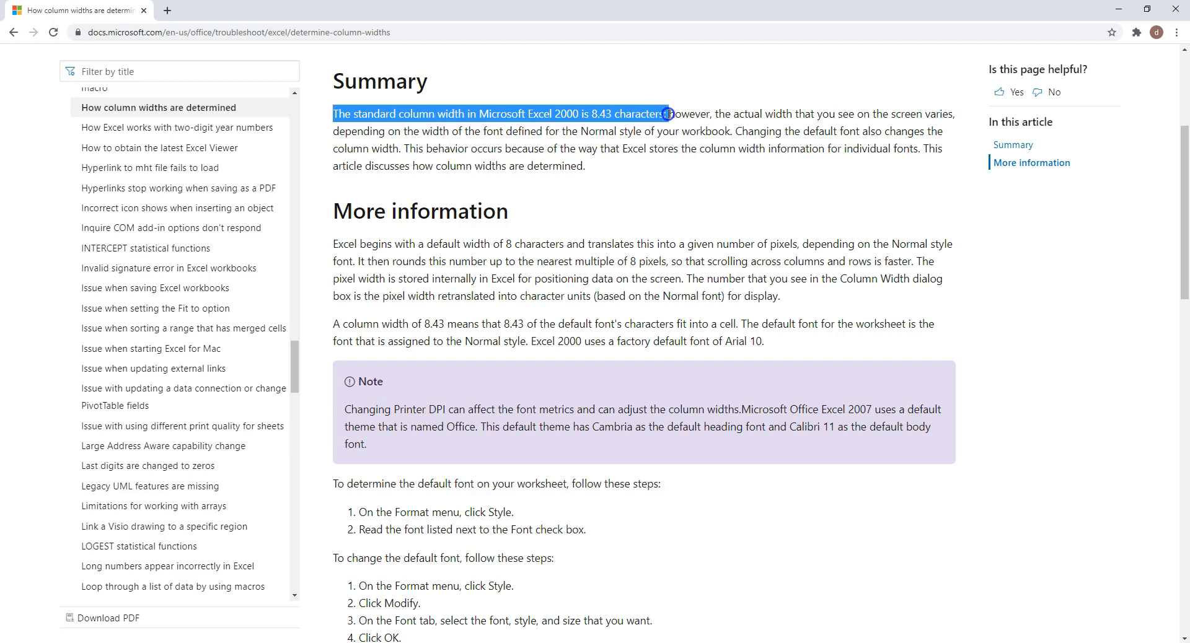
{"action": "left_click_drag", "start_coordinate": [518, 132], "coordinate": [732, 130]}
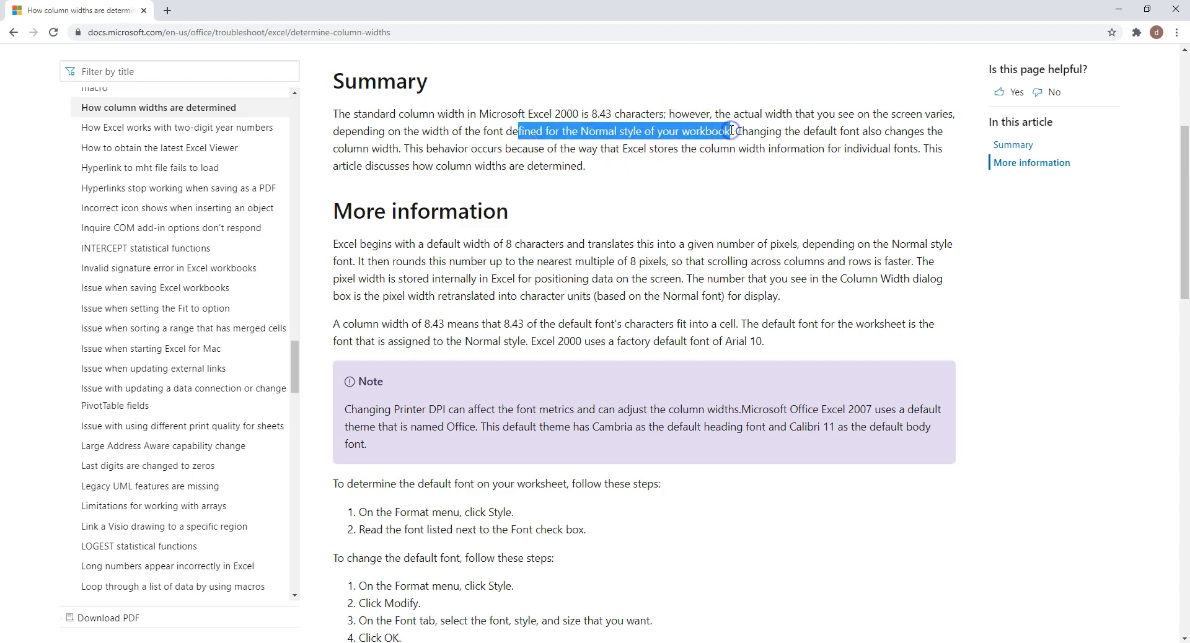
{"action": "left_click", "coordinate": [726, 140]}
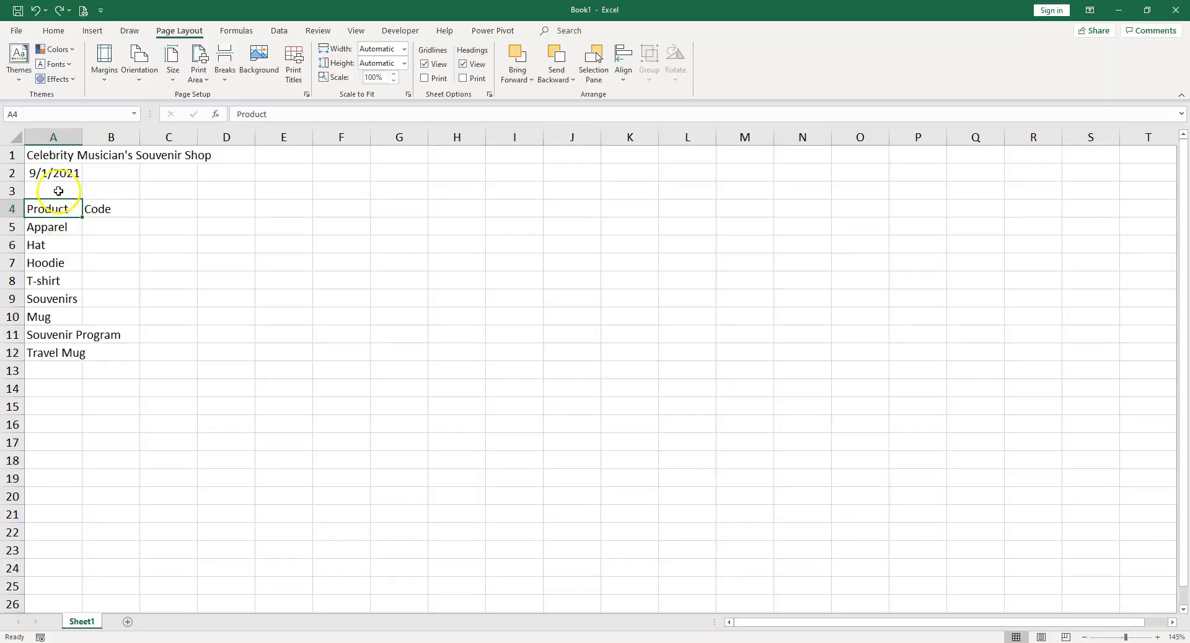
Step: Apply the Wisp theme to the workbook and check column A's width setting
{"action": "left_click", "coordinate": [19, 75]}
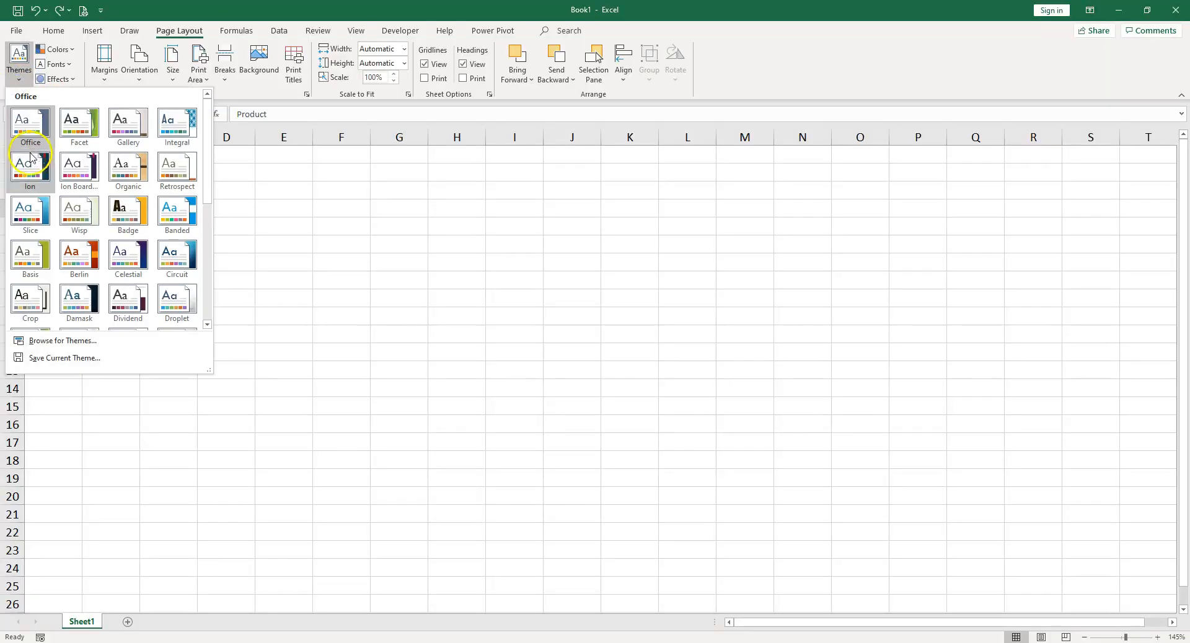
{"action": "left_click", "coordinate": [73, 218]}
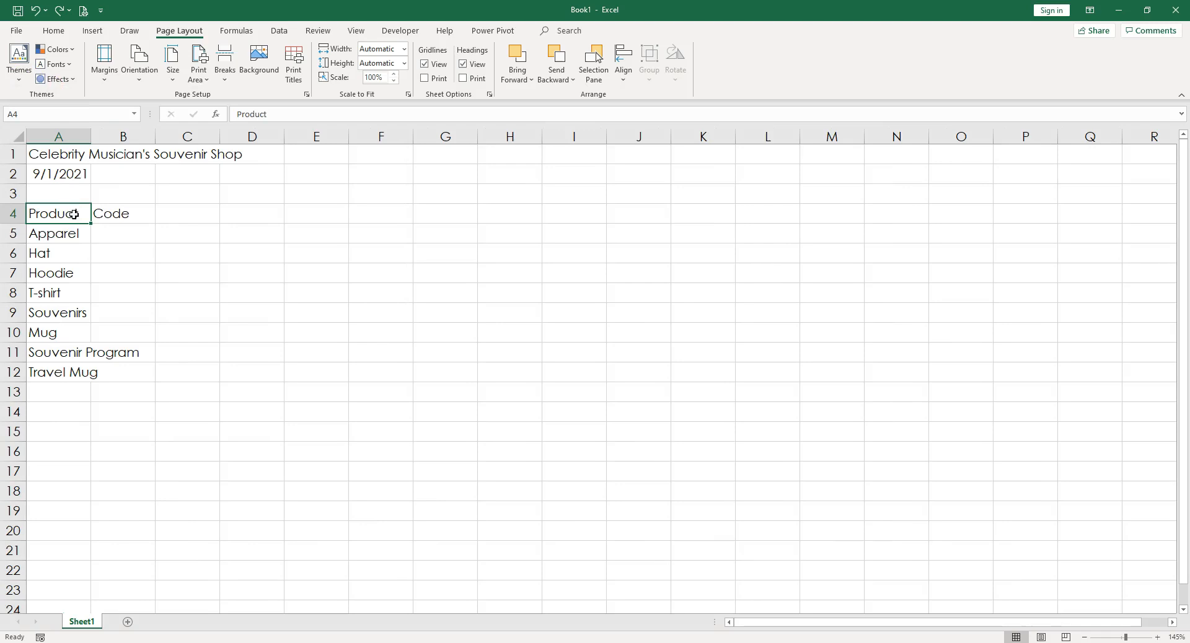
{"action": "right_click", "coordinate": [47, 137]}
{"action": "left_click", "coordinate": [69, 311]}
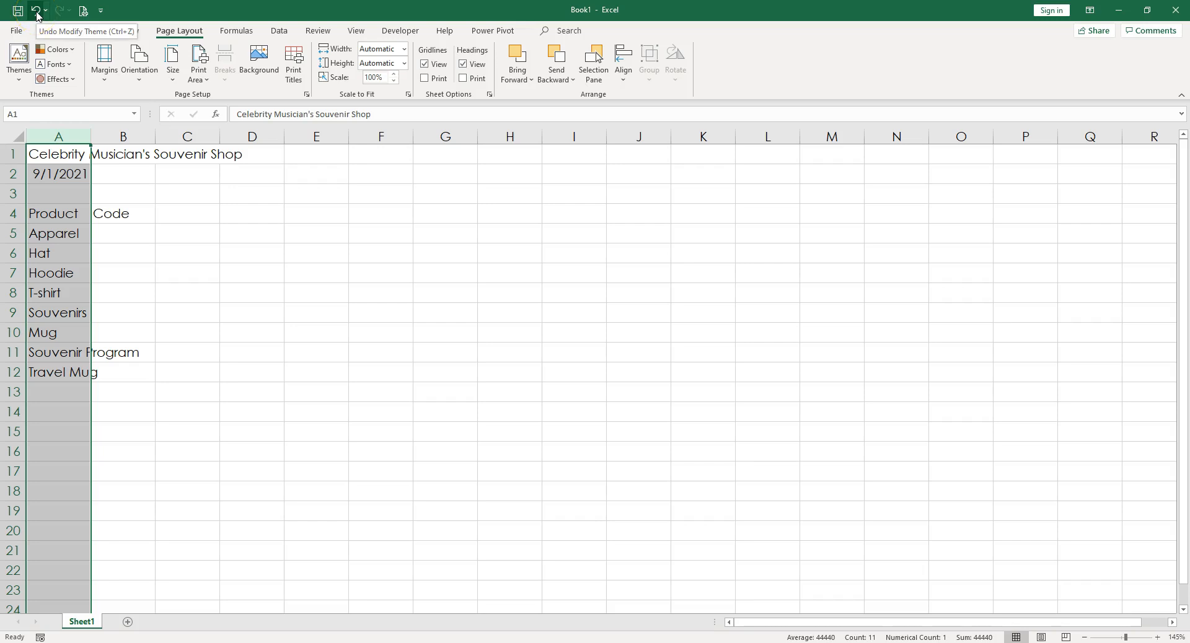
Step: Undo the recent actions back through the Format Cells changes, and redo them up to the Souvenirs entry in A9, leaving out the theme change
{"action": "left_click", "coordinate": [36, 13]}
{"action": "left_click", "coordinate": [45, 11]}
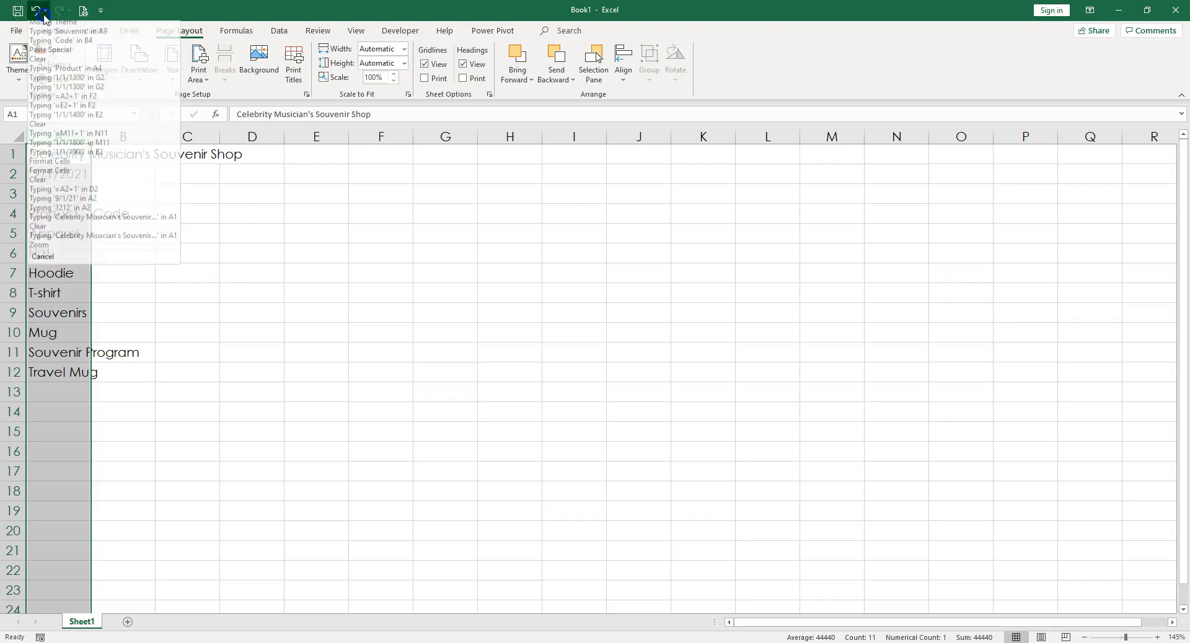
{"action": "left_click", "coordinate": [69, 177]}
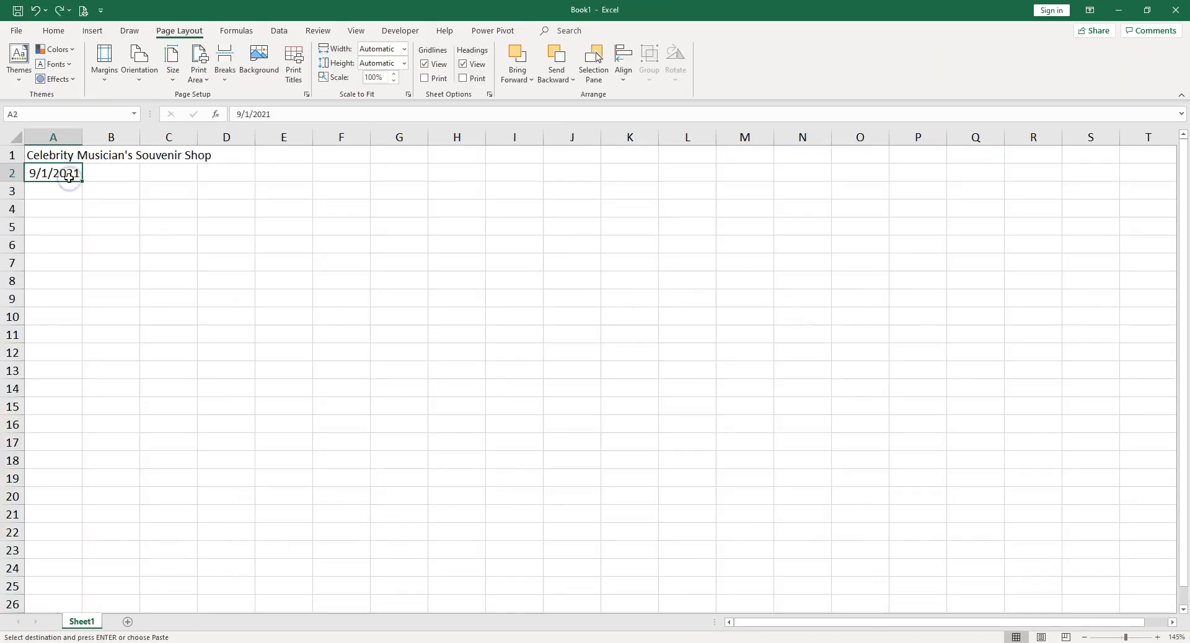
{"action": "left_click", "coordinate": [70, 11]}
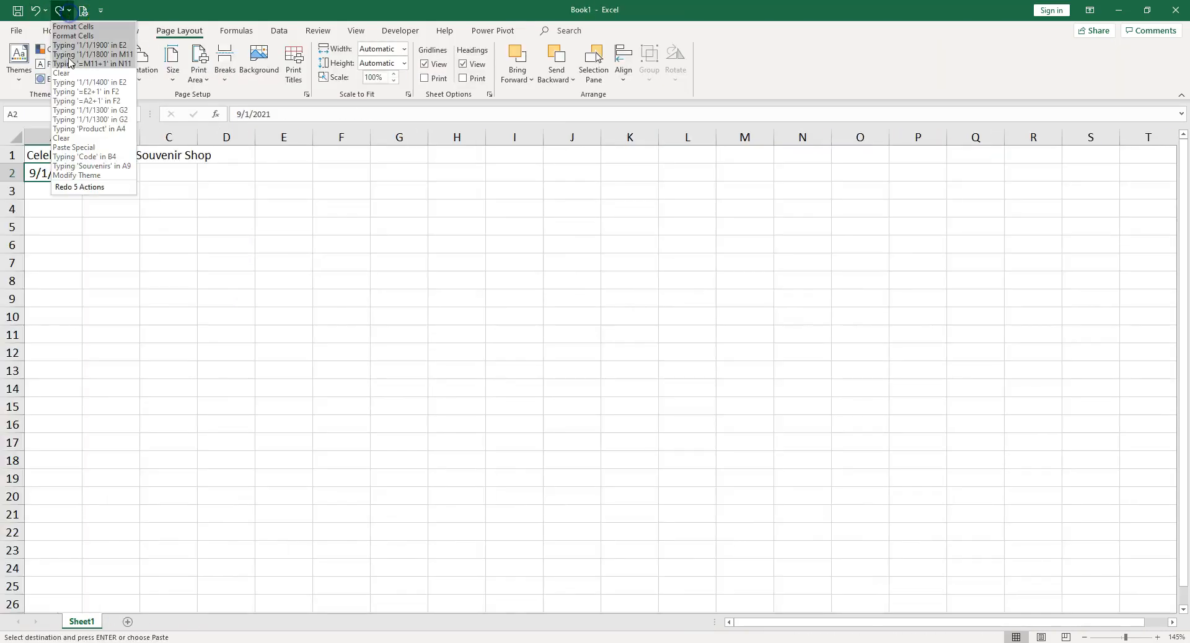
{"action": "left_click", "coordinate": [76, 166]}
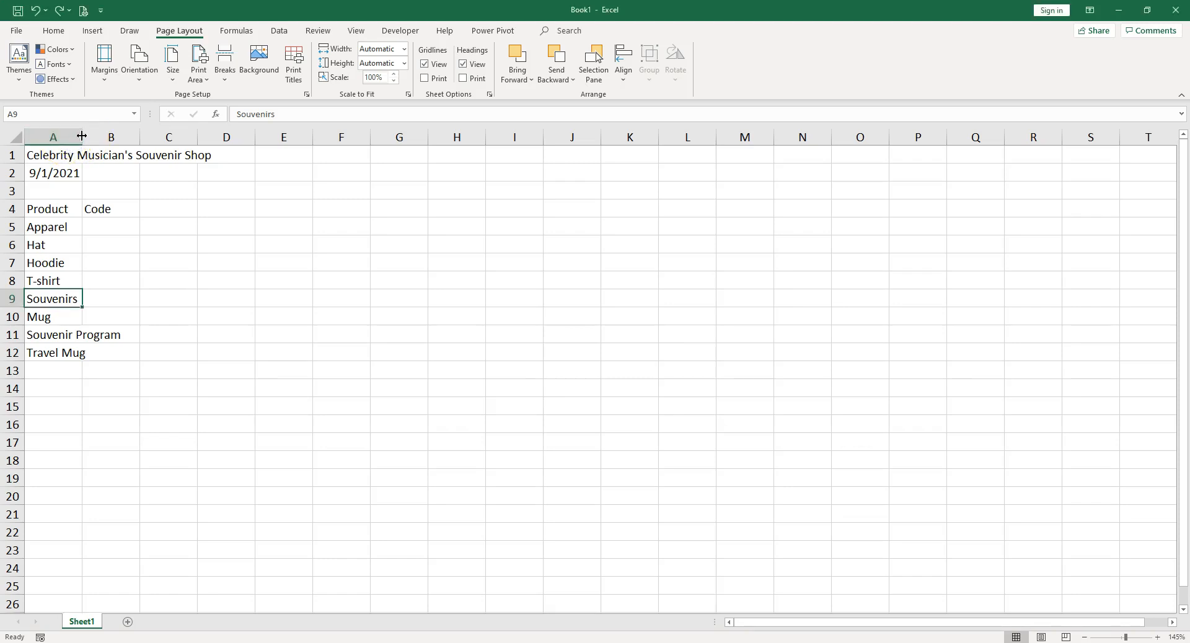
Step: Widen column A with AutoFit, and narrow it until it just fits the product names
{"action": "left_click_drag", "start_coordinate": [81, 136], "coordinate": [128, 136]}
{"action": "left_click", "coordinate": [35, 11]}
{"action": "double_click", "coordinate": [83, 133]}
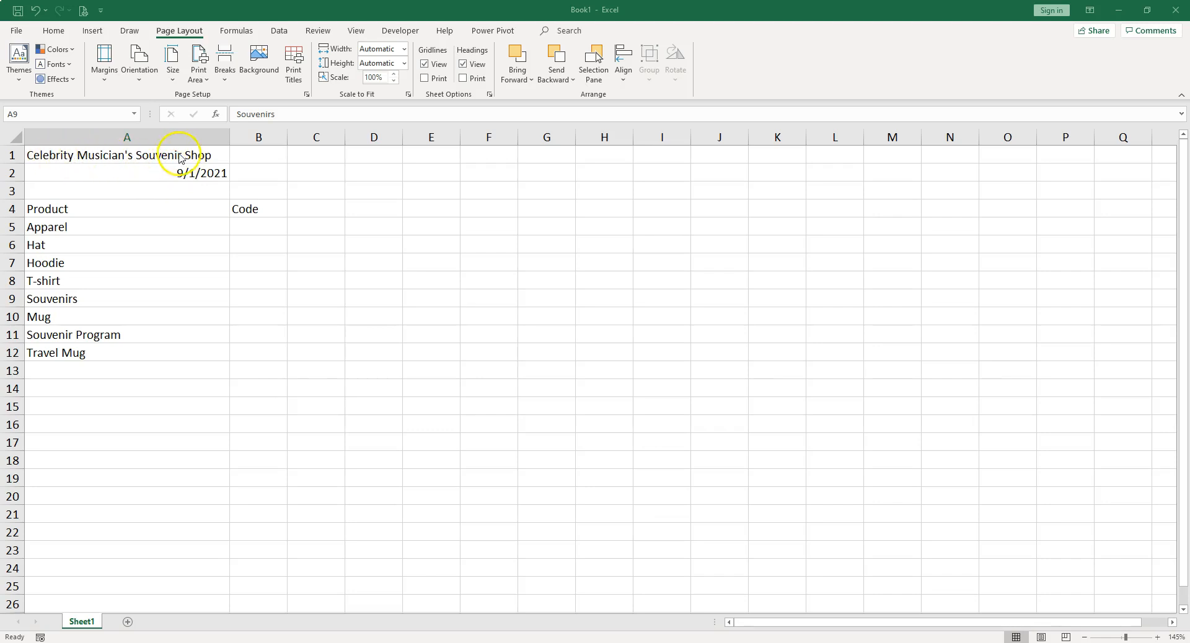
{"action": "left_click", "coordinate": [229, 139]}
{"action": "left_click_drag", "start_coordinate": [229, 139], "coordinate": [138, 141]}
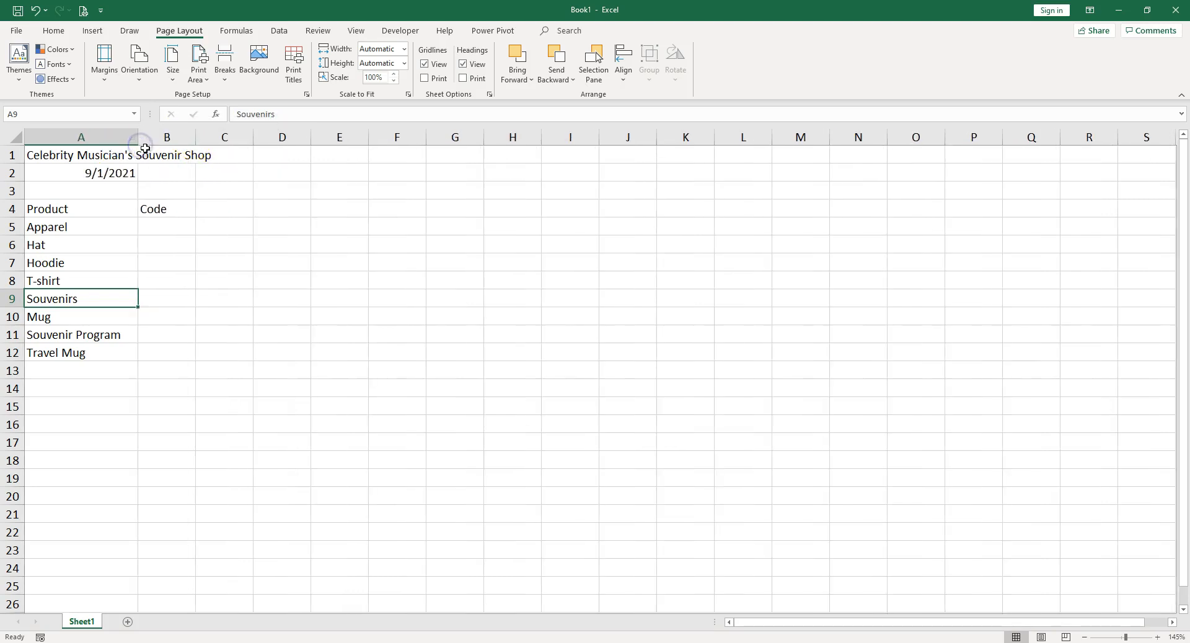
Step: Enter the code 101 in cell B5 beside Apparel, and select that cell
{"action": "left_click", "coordinate": [163, 227]}
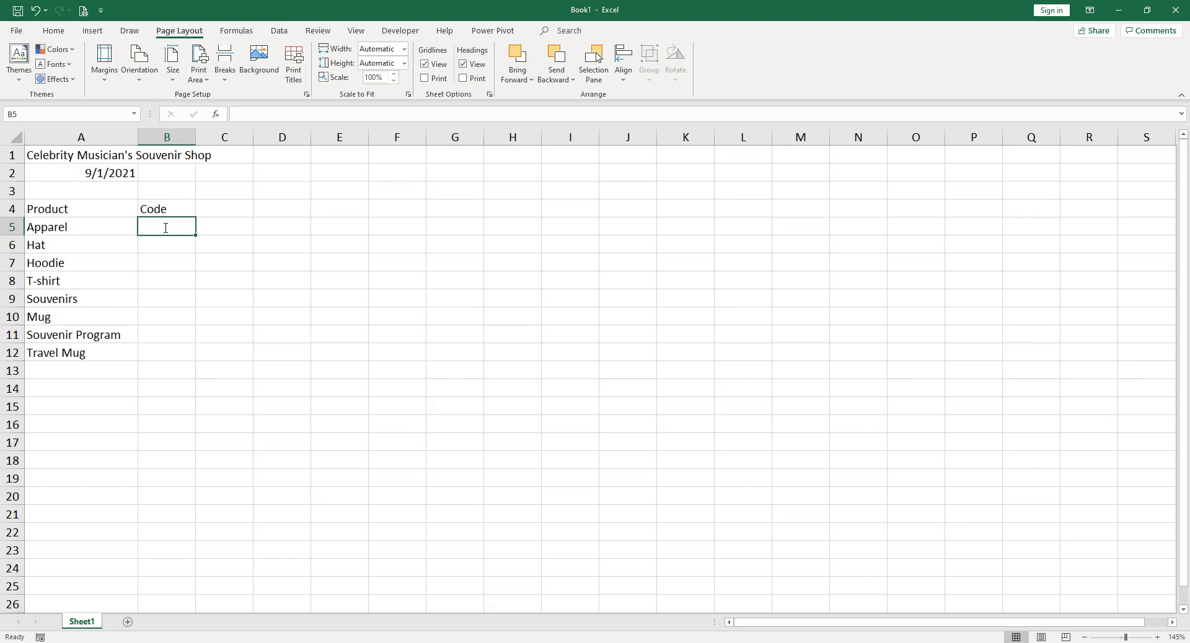
{"action": "type", "text": "101"}
{"action": "key", "text": "Return"}
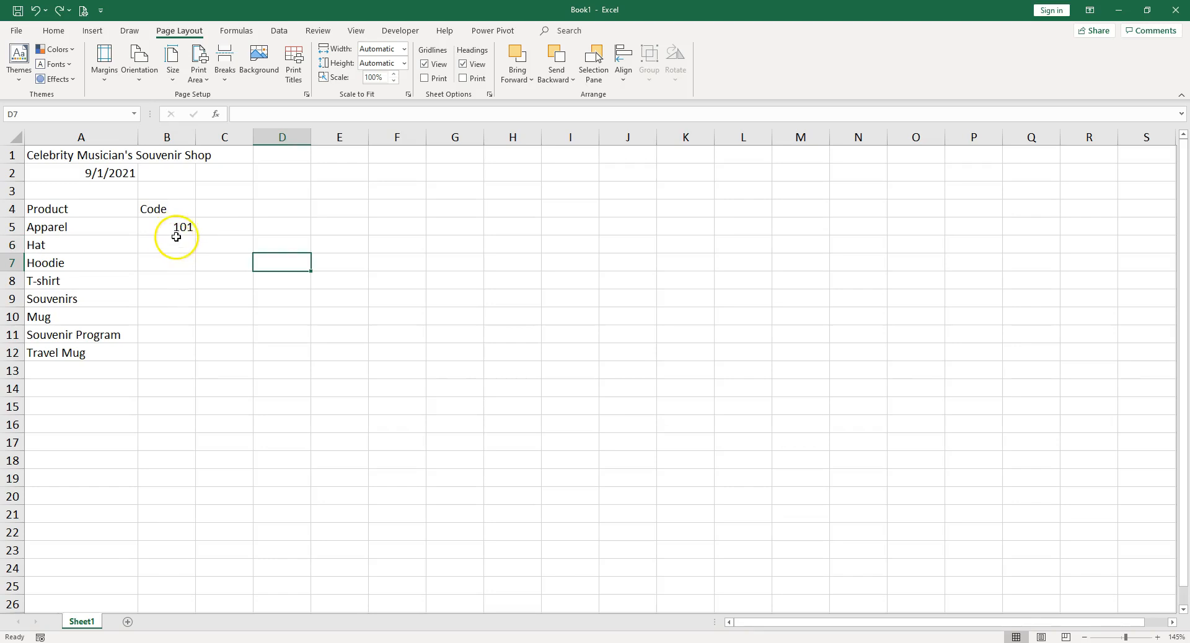
{"action": "left_click", "coordinate": [176, 229]}
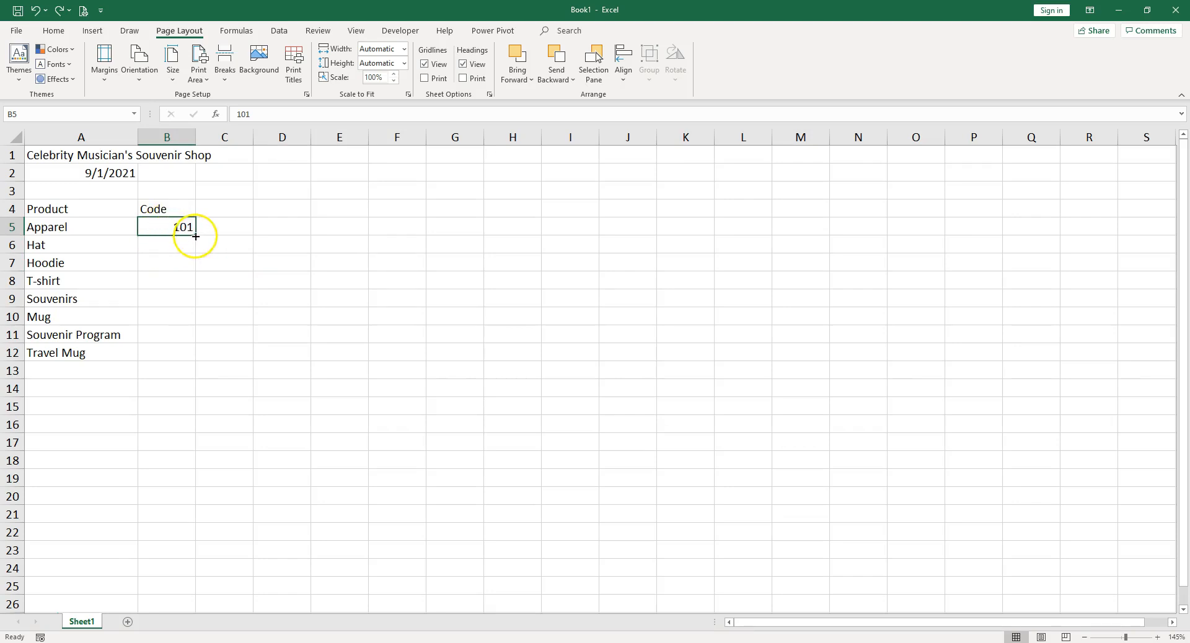
Step: Fill the code from B5 down to B12 as a series so the product codes run from 101 to 108
{"action": "left_click", "coordinate": [195, 235]}
{"action": "left_click_drag", "start_coordinate": [196, 237], "coordinate": [189, 357]}
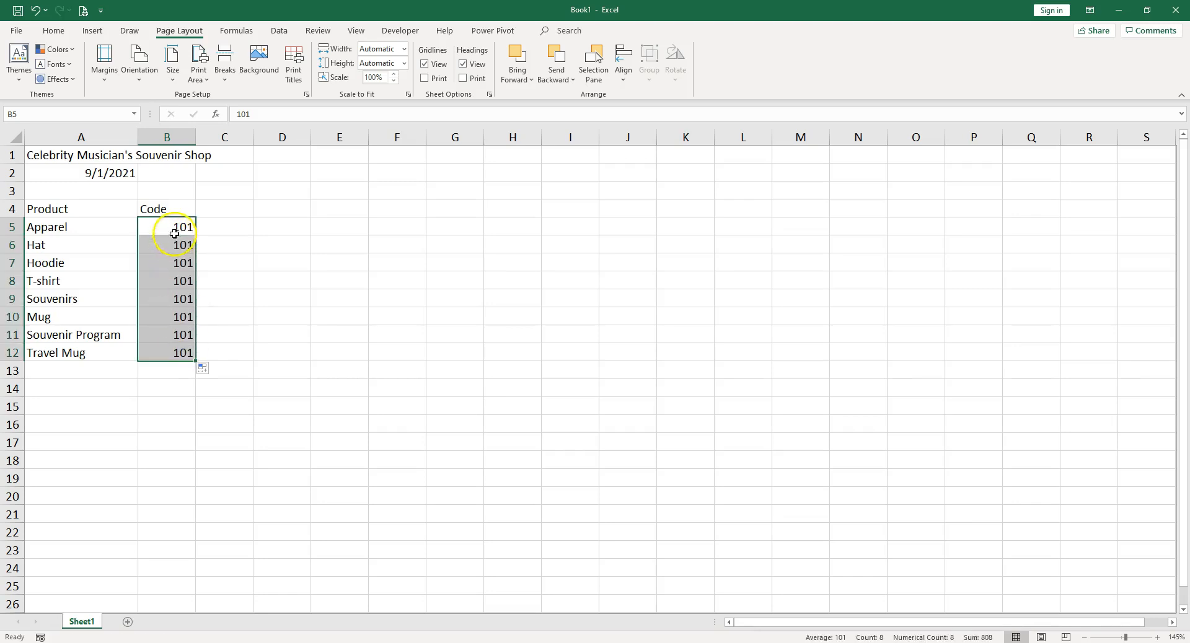
{"action": "left_click", "coordinate": [205, 371]}
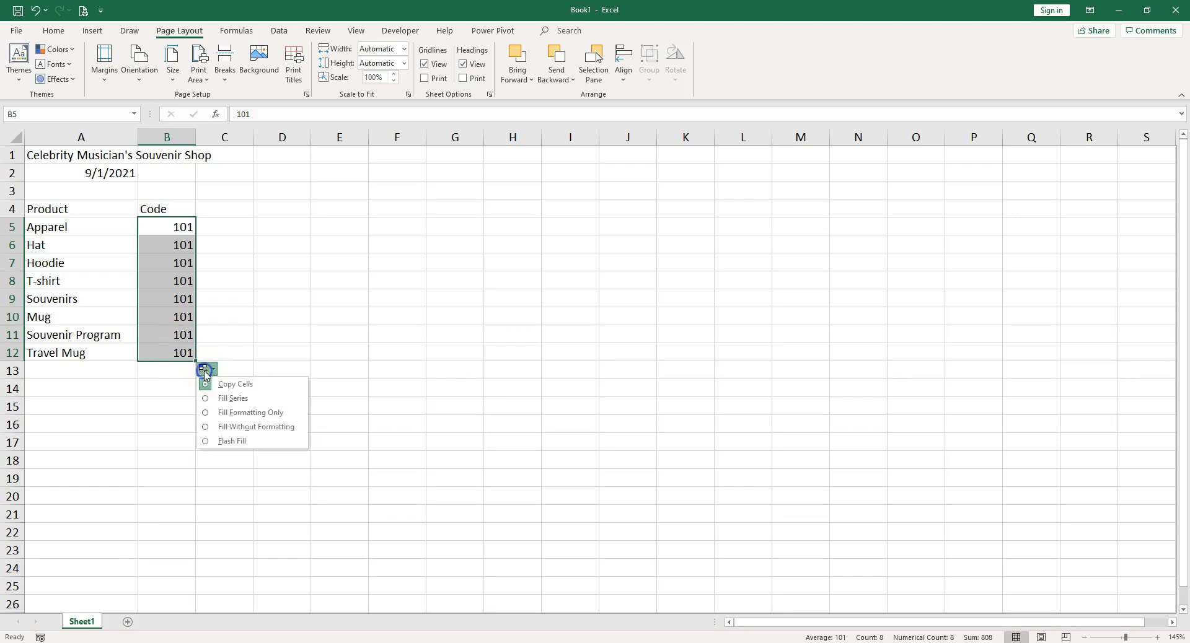
{"action": "left_click", "coordinate": [209, 401]}
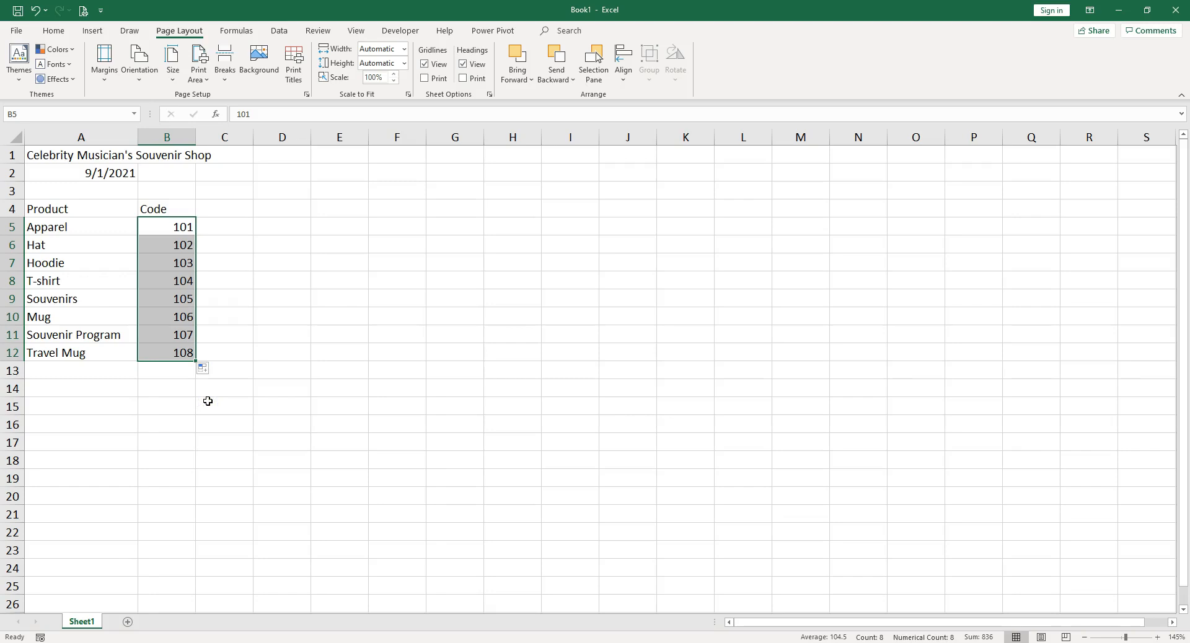
Step: Enter Jan in cell D5 and AutoFill the month names down column D to row 23
{"action": "left_click", "coordinate": [294, 222]}
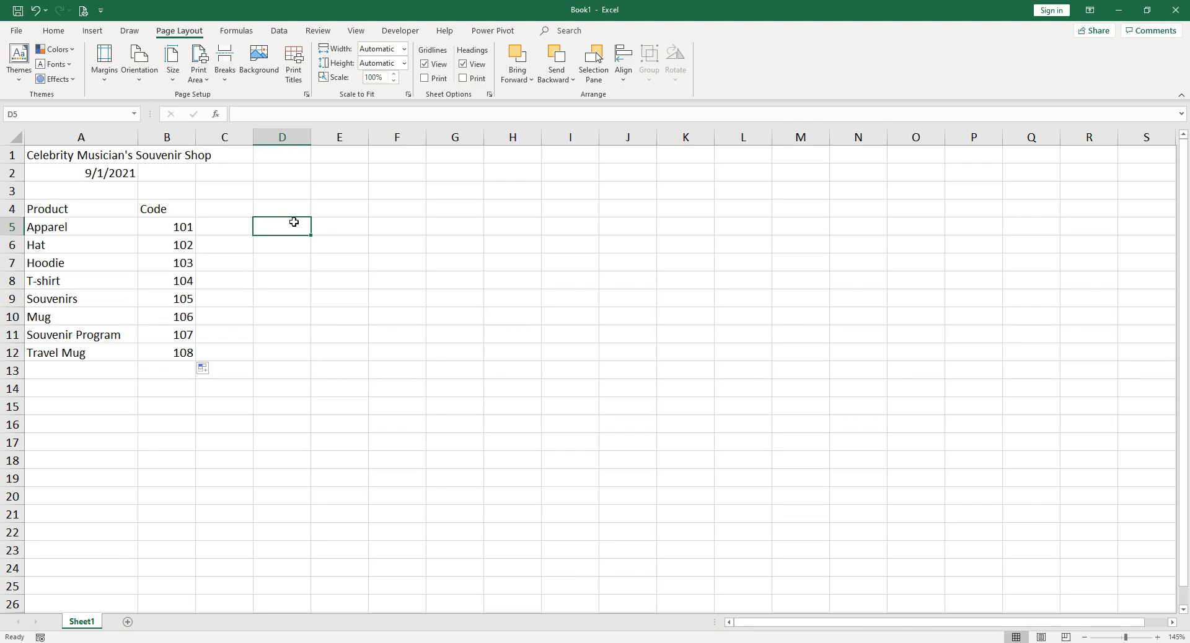
{"action": "type", "text": "Jan"}
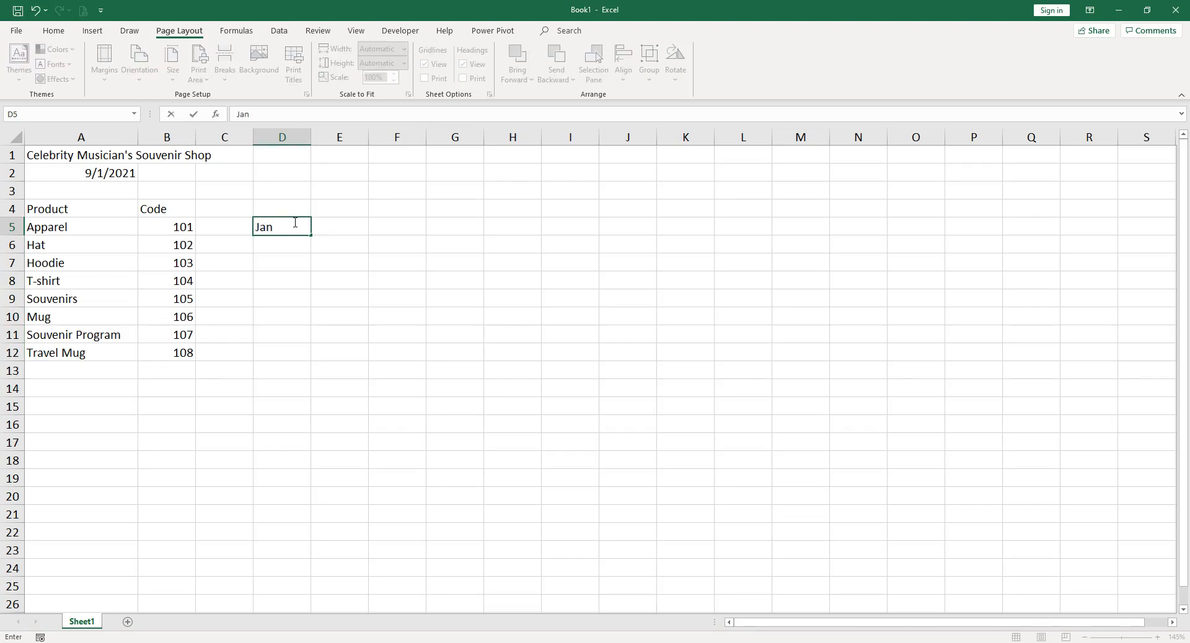
{"action": "key", "text": "Return"}
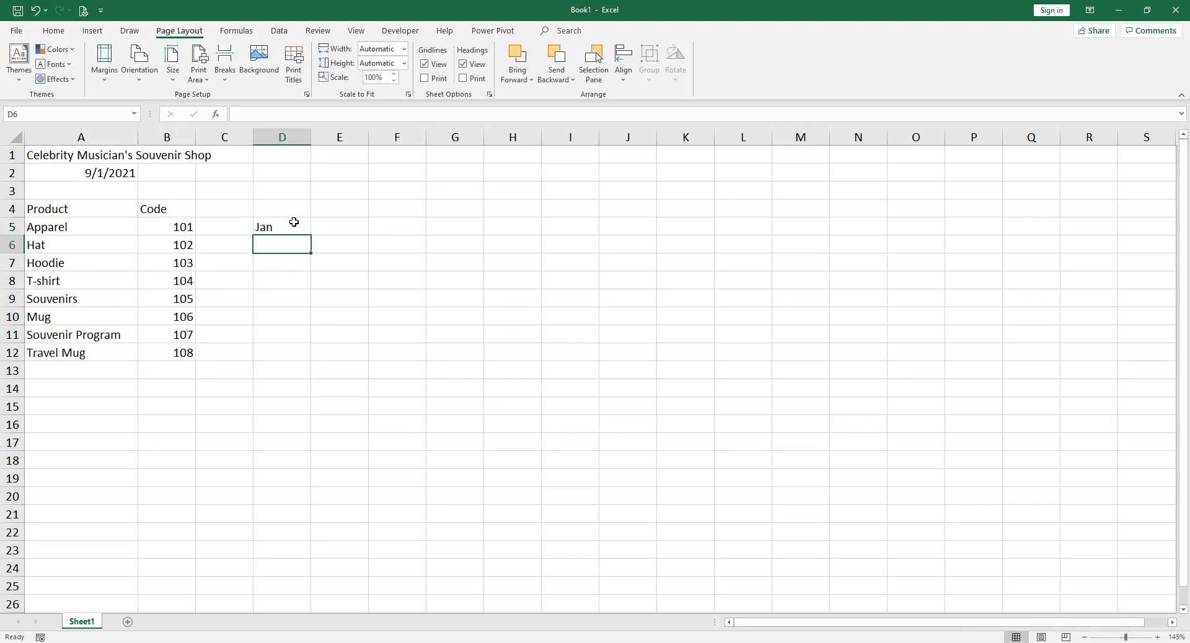
{"action": "left_click", "coordinate": [293, 222]}
{"action": "left_click_drag", "start_coordinate": [311, 236], "coordinate": [312, 557]}
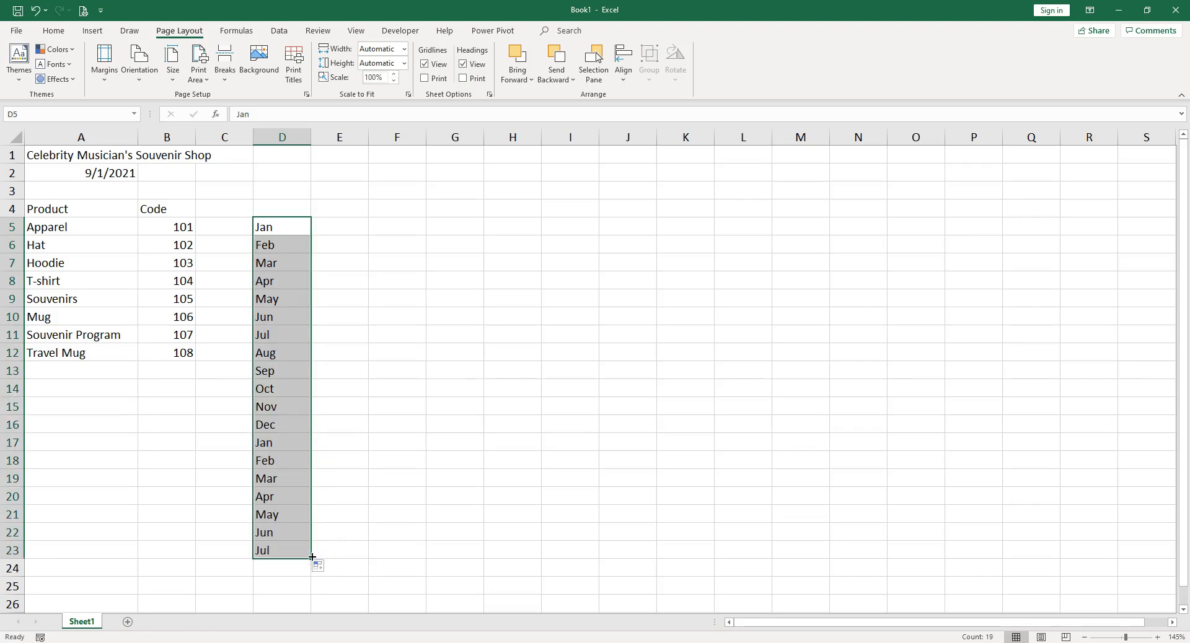
Step: Undo the month fill and the Jan entry in column D
{"action": "key", "text": "ctrl+z"}
{"action": "key", "text": "ctrl+z"}
{"action": "key", "text": "ctrl+z"}
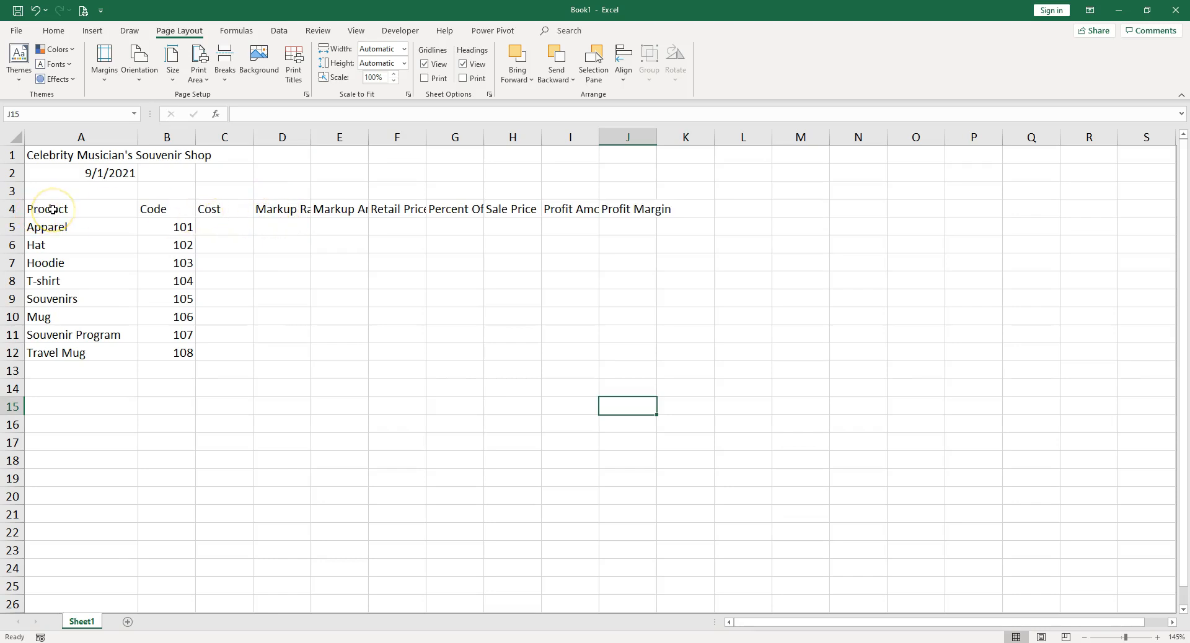
Step: Apply Wrap Text to the column headings in A4:J4, from Product to Profit Margin
{"action": "left_click_drag", "start_coordinate": [53, 209], "coordinate": [625, 215]}
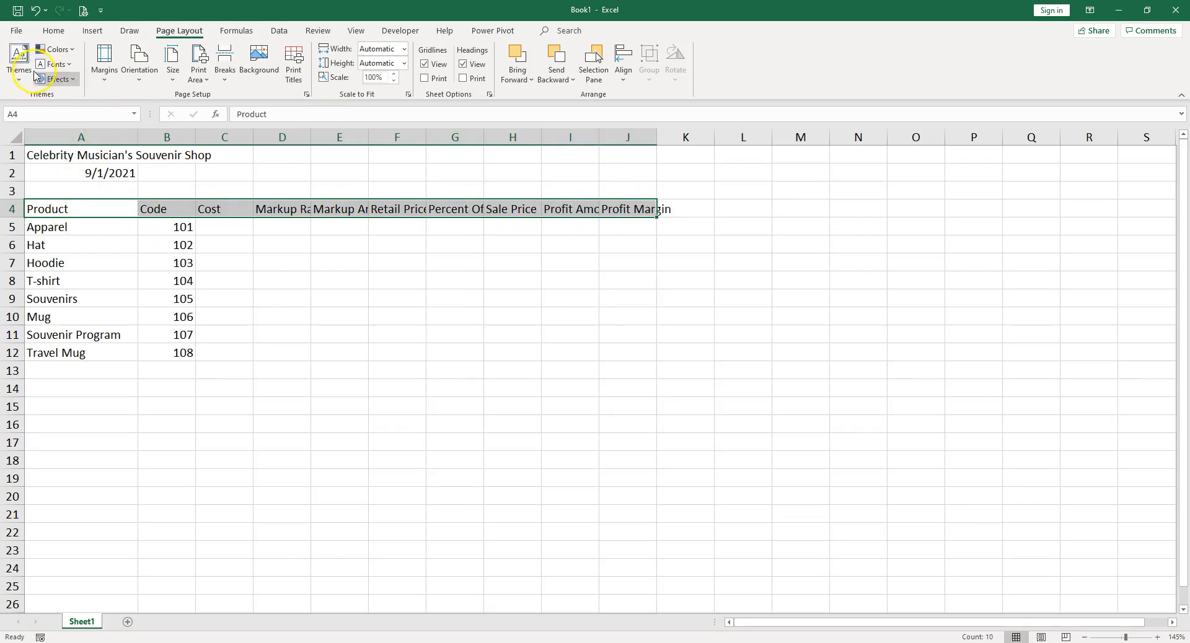
{"action": "left_click", "coordinate": [58, 33]}
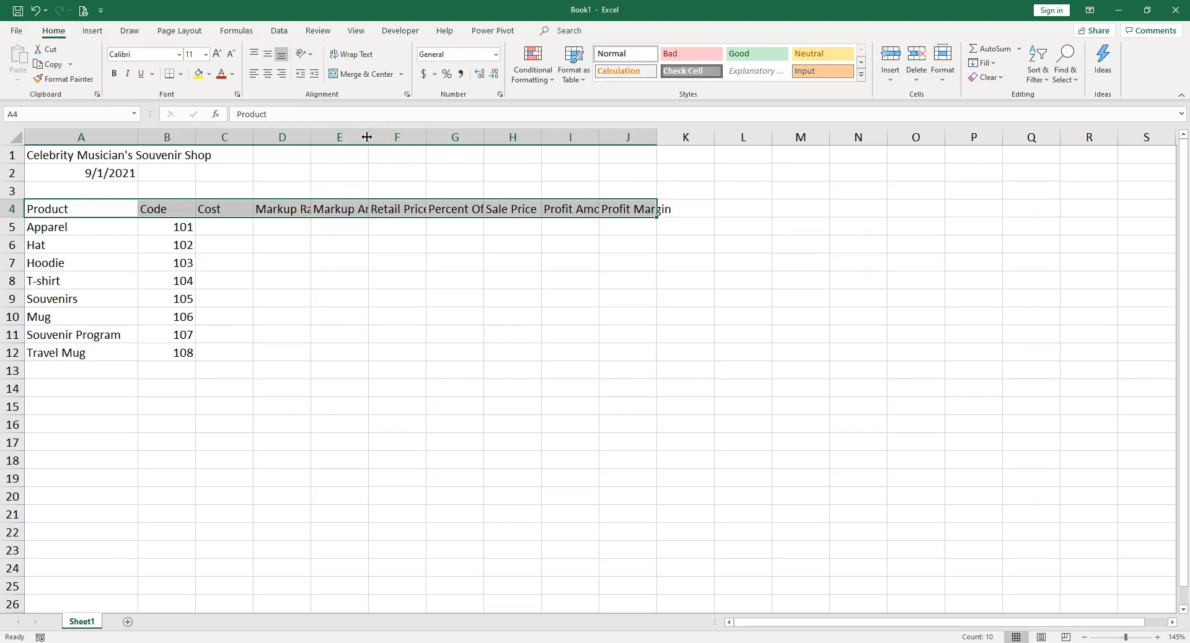
{"action": "left_click", "coordinate": [347, 59]}
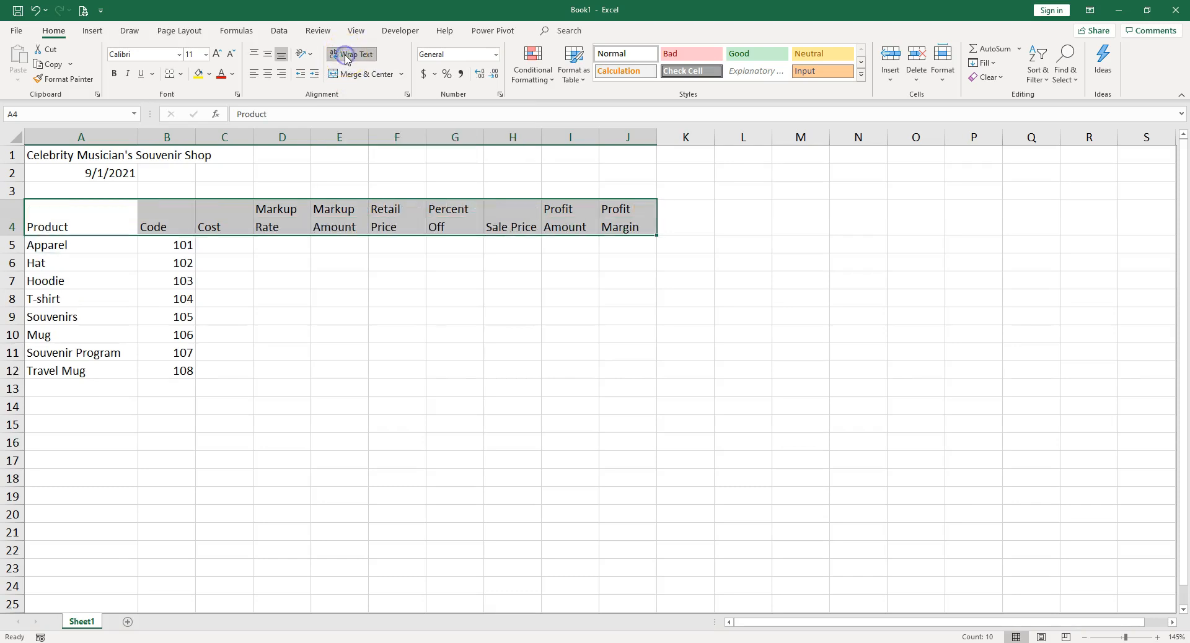